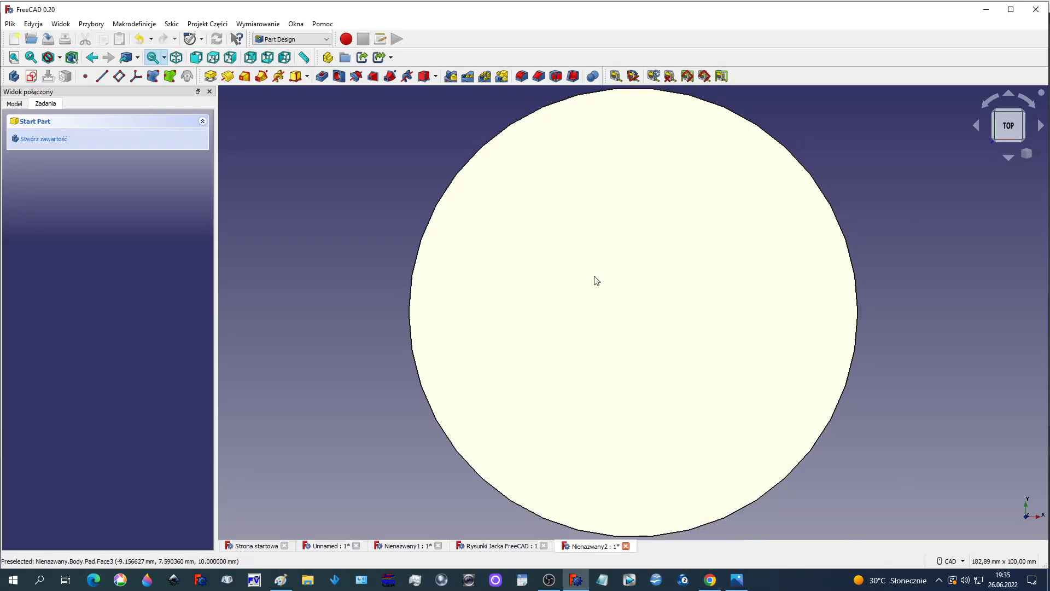
Sketch a small circle centred on the disc's left rim on its top face
{"action": "left_click", "coordinate": [32, 77]}
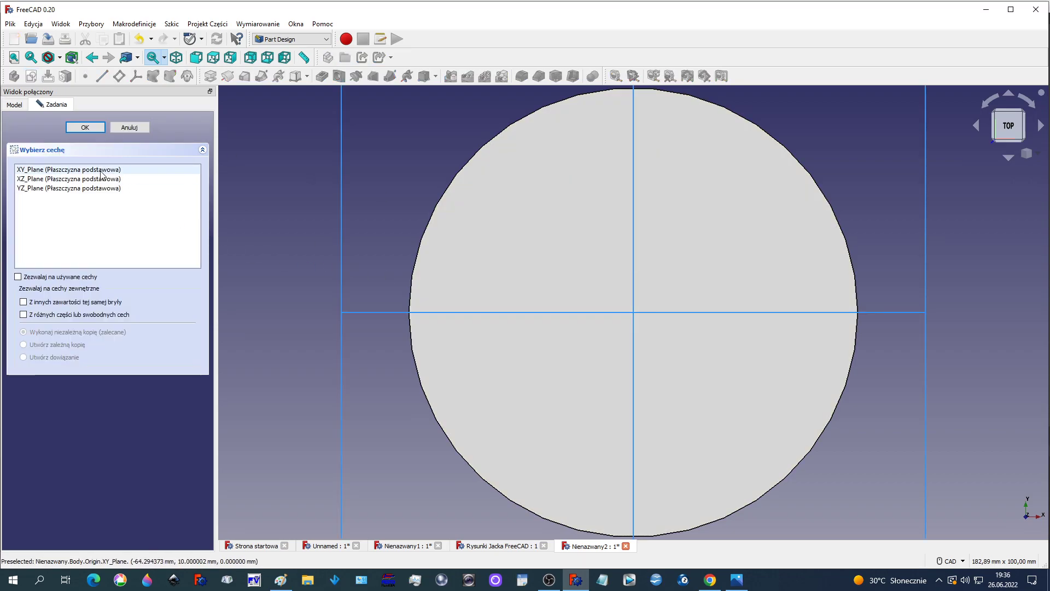
{"action": "left_click", "coordinate": [130, 129]}
{"action": "left_click", "coordinate": [540, 244]}
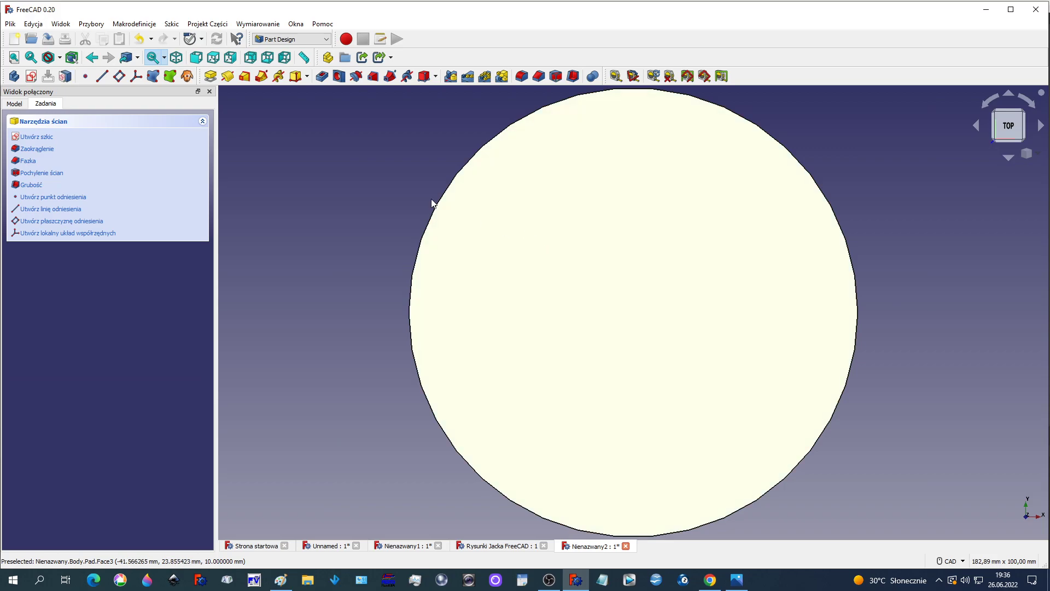
{"action": "left_click", "coordinate": [31, 76]}
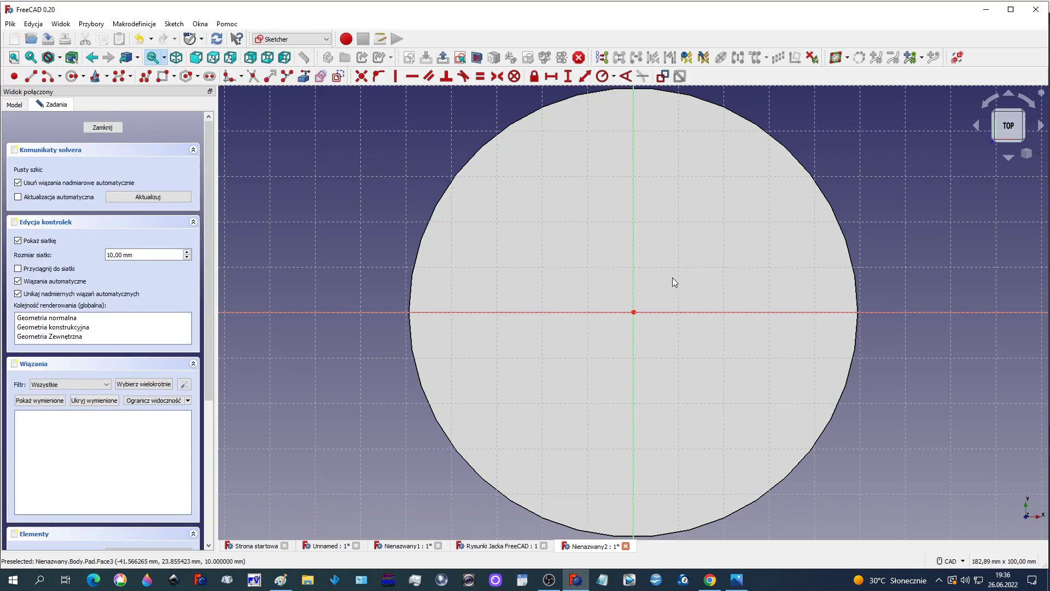
{"action": "left_click", "coordinate": [72, 76]}
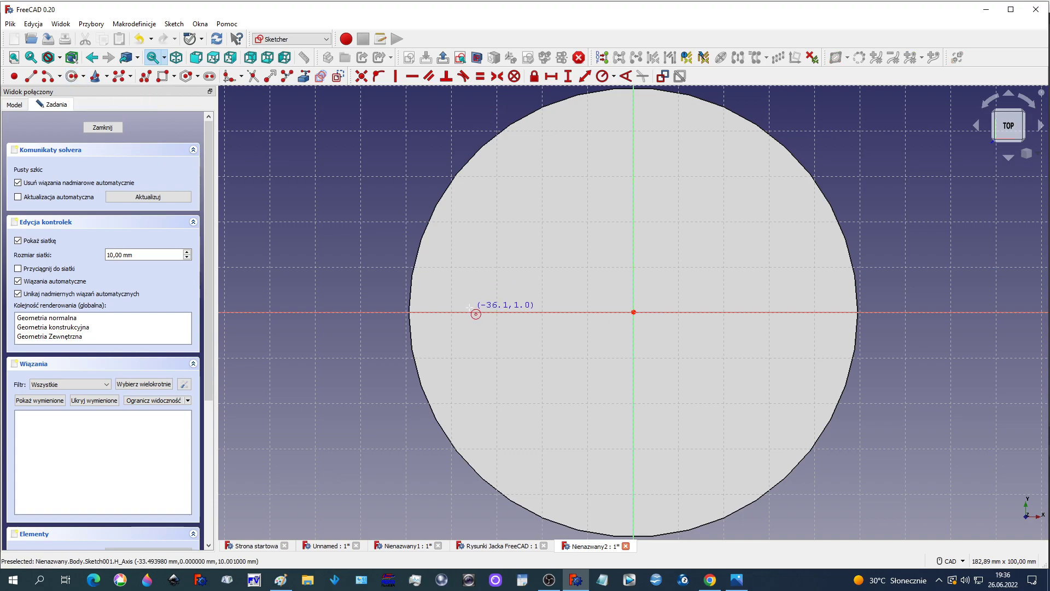
{"action": "left_click", "coordinate": [410, 312]}
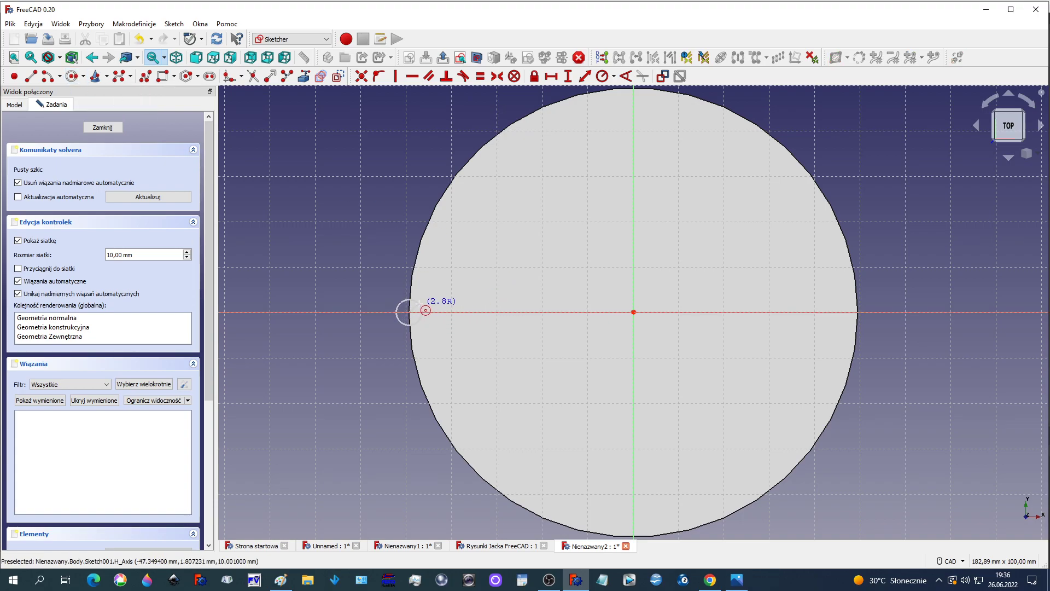
{"action": "left_click", "coordinate": [426, 307]}
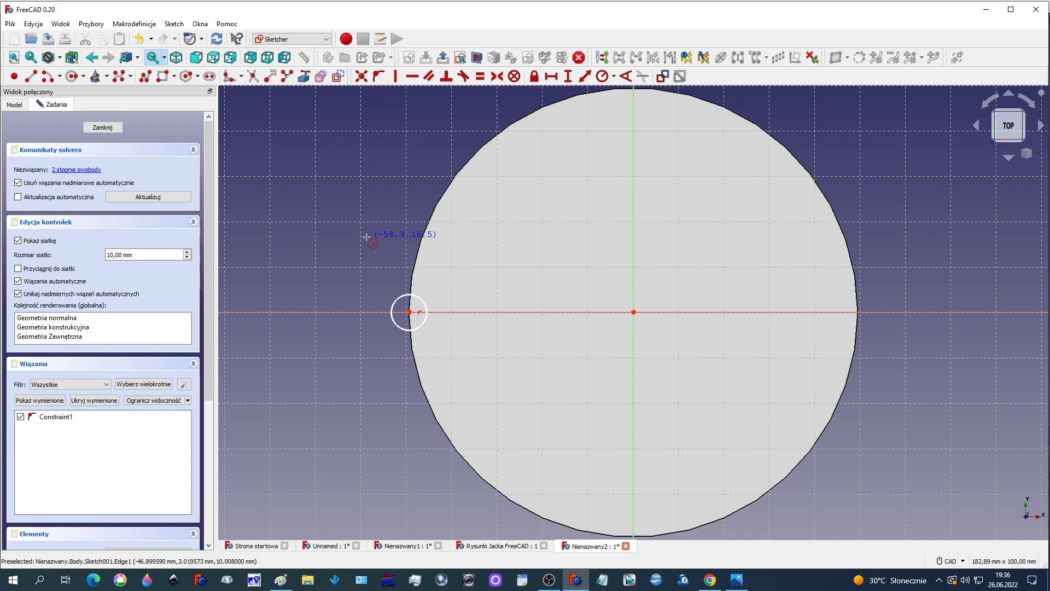
{"action": "right_click", "coordinate": [388, 244]}
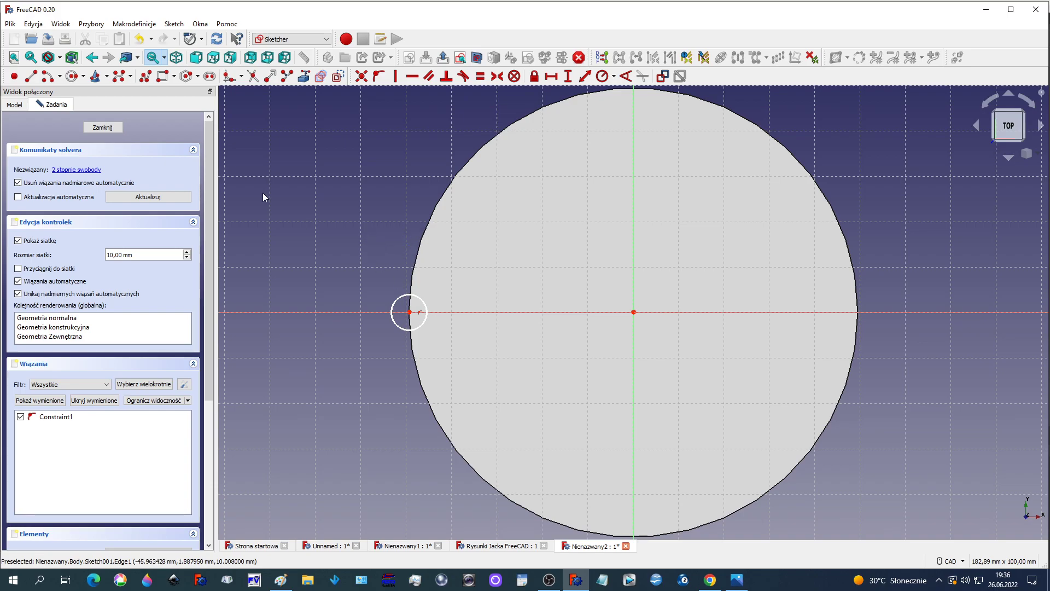
{"action": "left_click", "coordinate": [102, 128]}
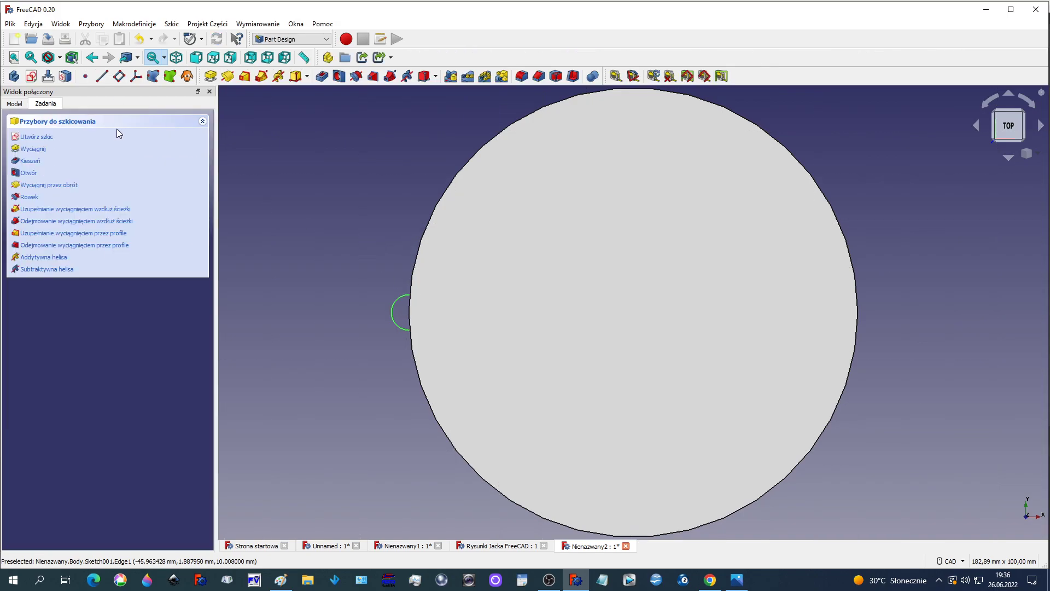
Pocket the small circle with type Through all to cut the rim notch
{"action": "left_click", "coordinate": [322, 76]}
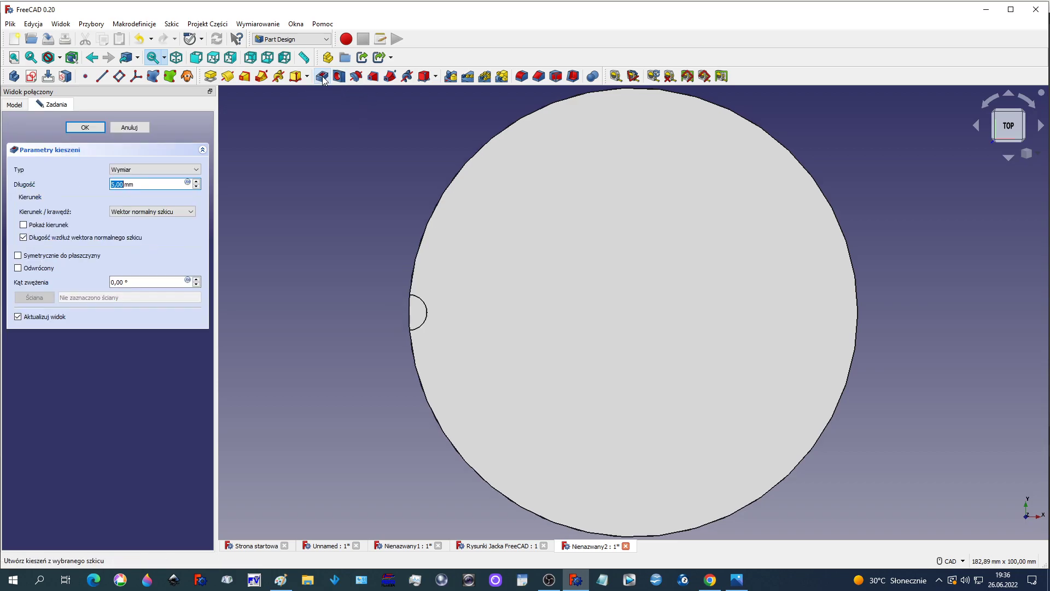
{"action": "left_click", "coordinate": [161, 170]}
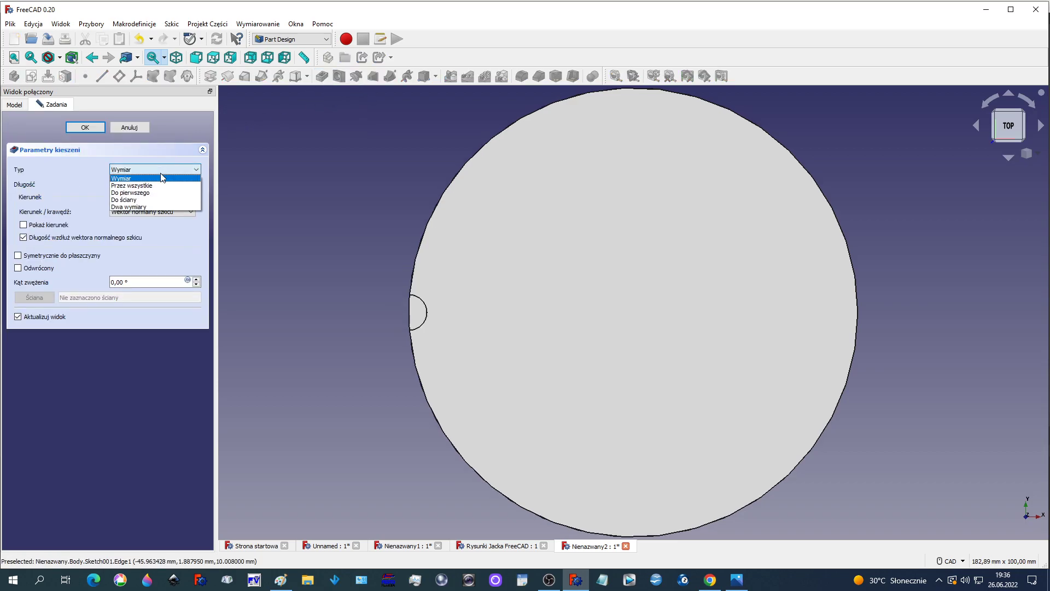
{"action": "left_click", "coordinate": [161, 185]}
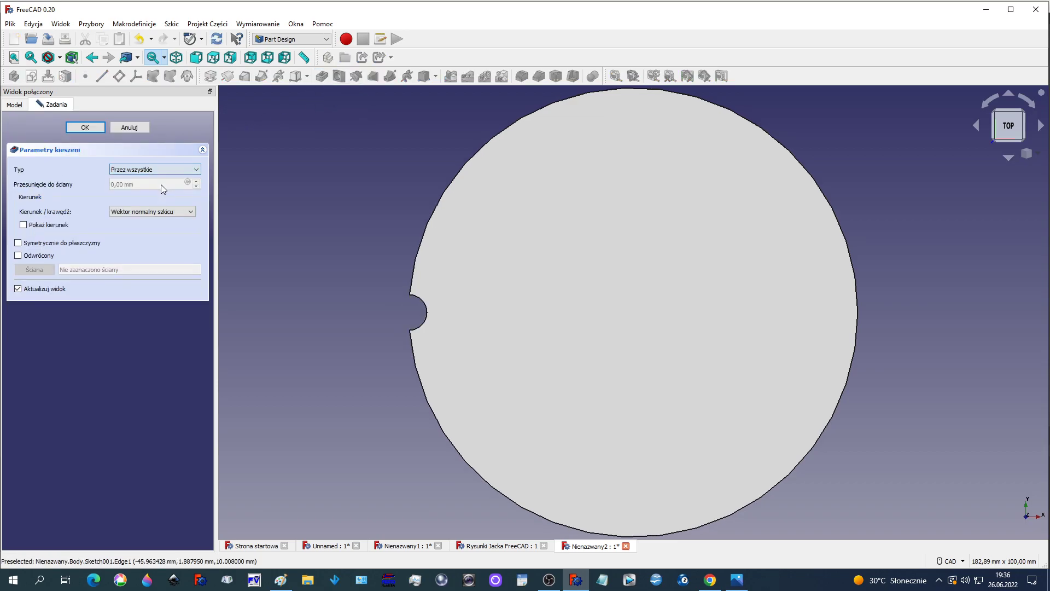
{"action": "left_click", "coordinate": [91, 129]}
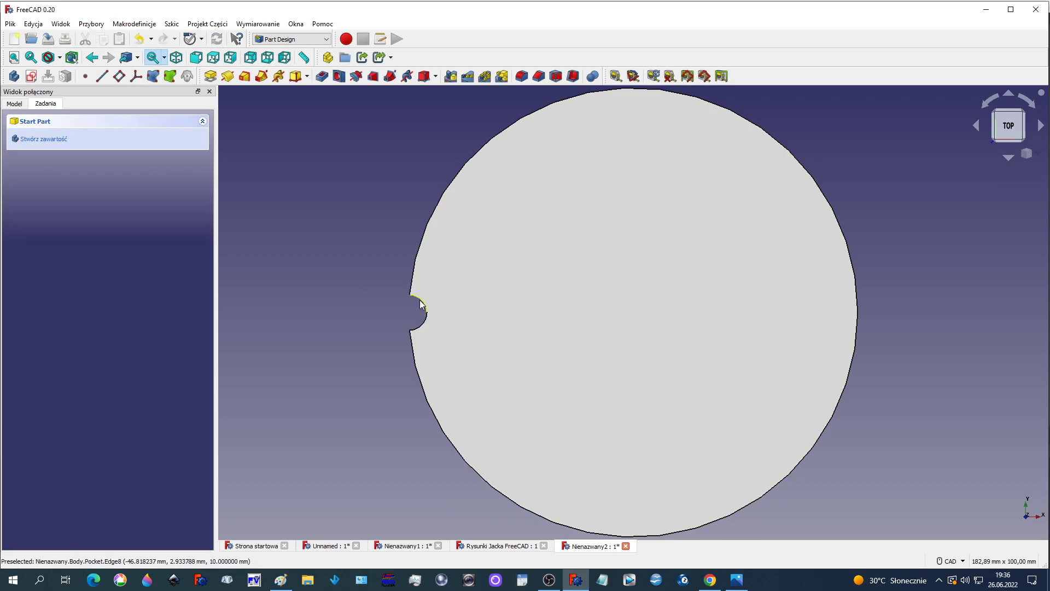
Polar-pattern the notch to 12 occurrences over 360° around the disc
{"action": "left_click", "coordinate": [419, 299]}
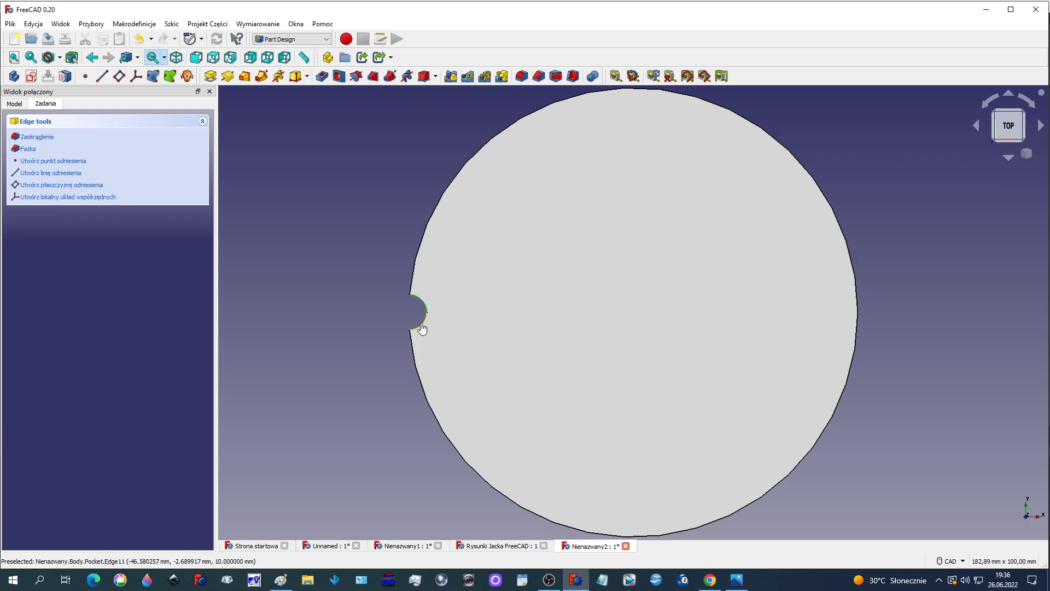
{"action": "left_click", "coordinate": [484, 77]}
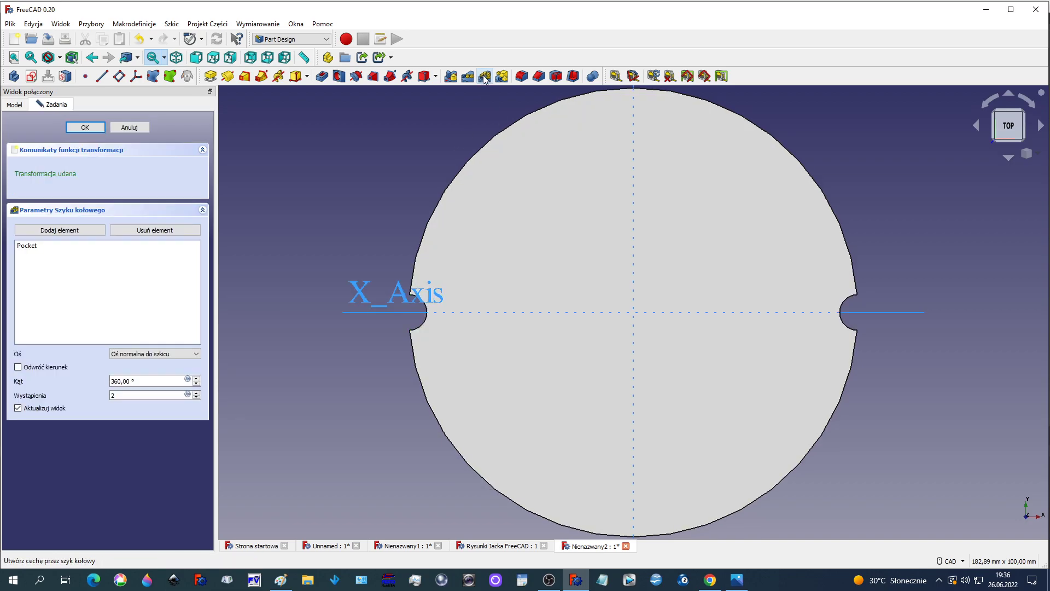
{"action": "left_click", "coordinate": [196, 393]}
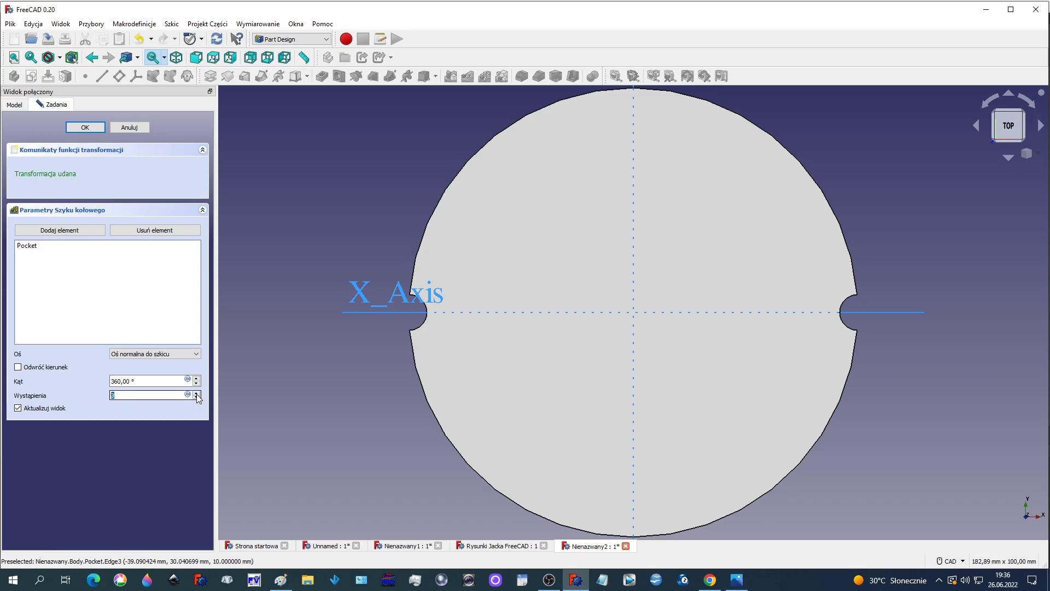
{"action": "left_click", "coordinate": [197, 393]}
{"action": "left_click", "coordinate": [196, 392]}
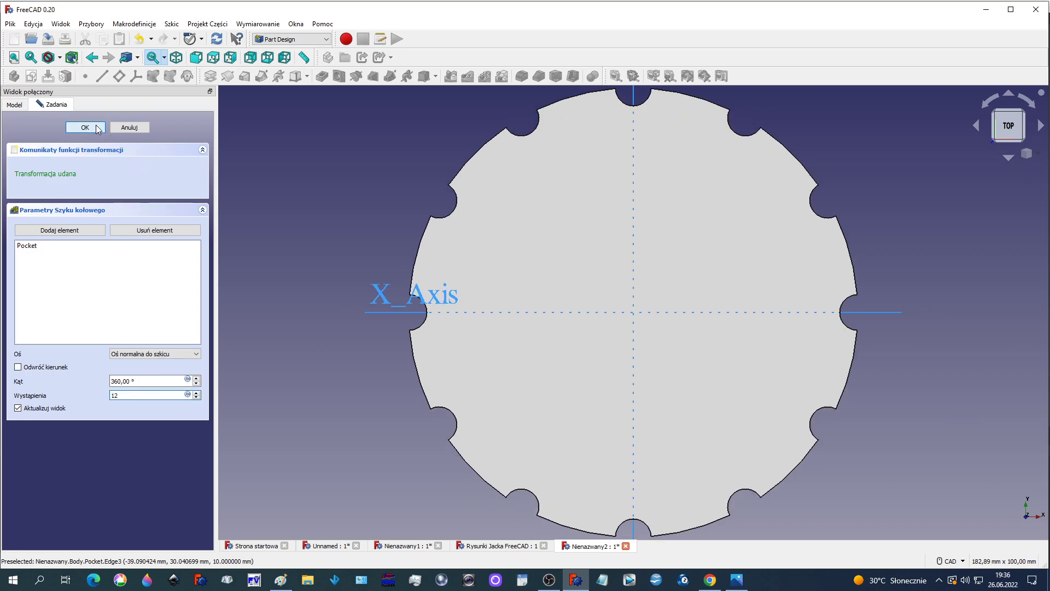
{"action": "left_click", "coordinate": [100, 127]}
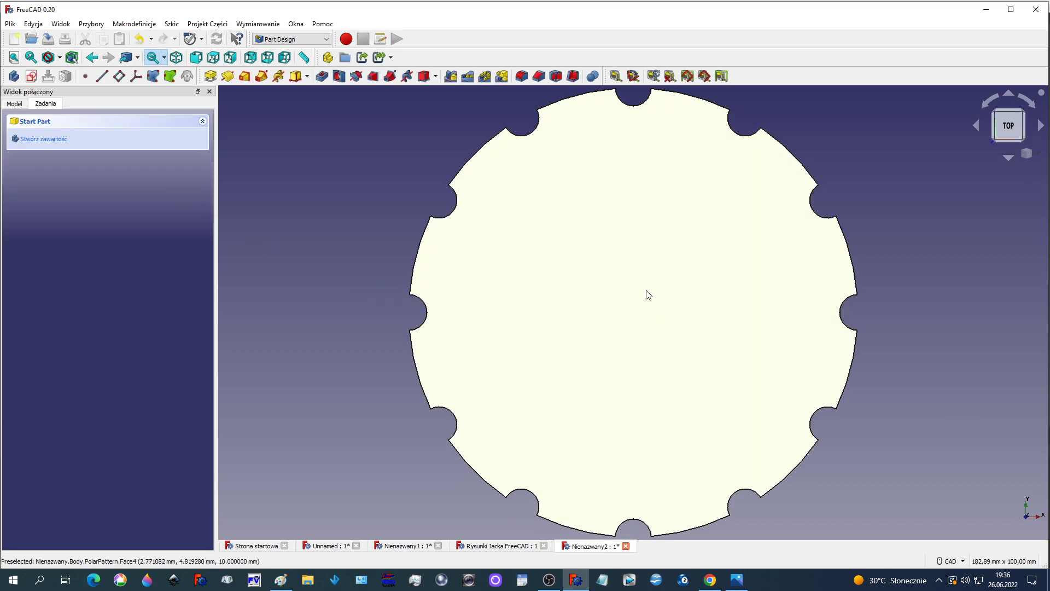
Sketch a circle centred at the origin on the disc's top face
{"action": "left_click", "coordinate": [612, 299]}
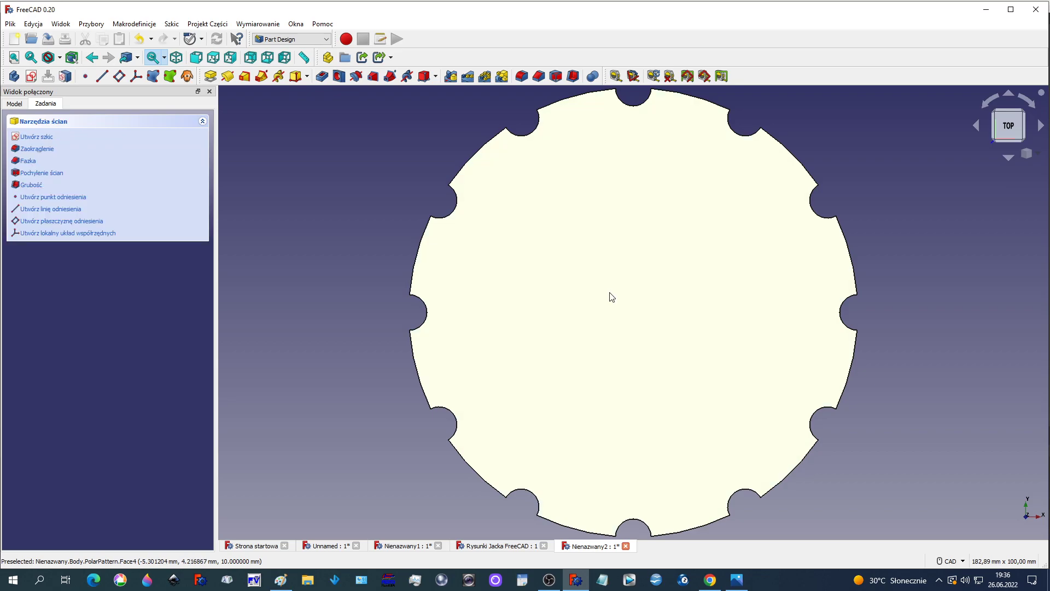
{"action": "left_click", "coordinate": [32, 77]}
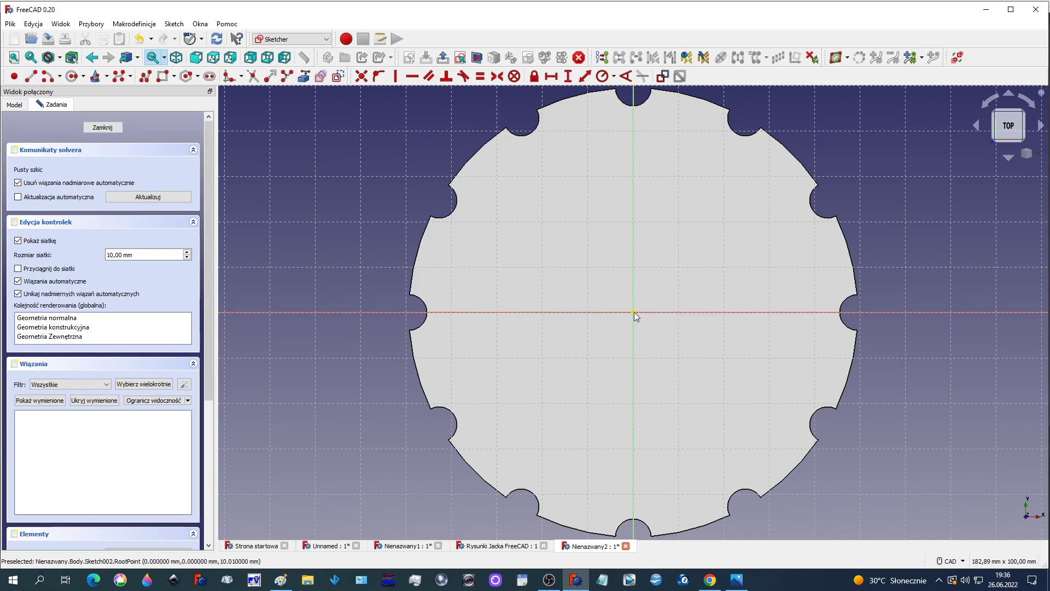
{"action": "left_click", "coordinate": [71, 76]}
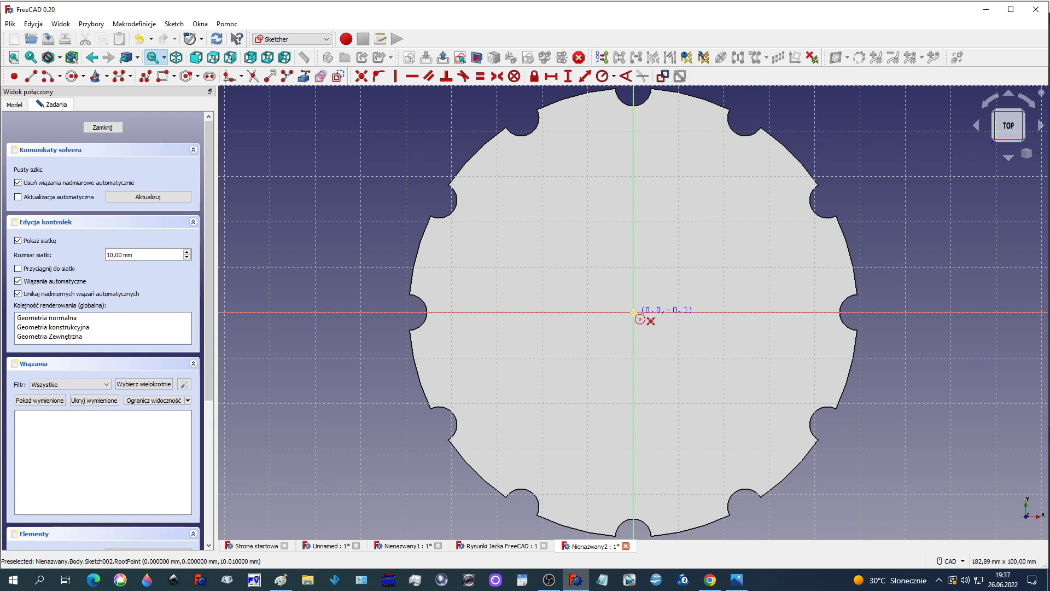
{"action": "left_click", "coordinate": [634, 312]}
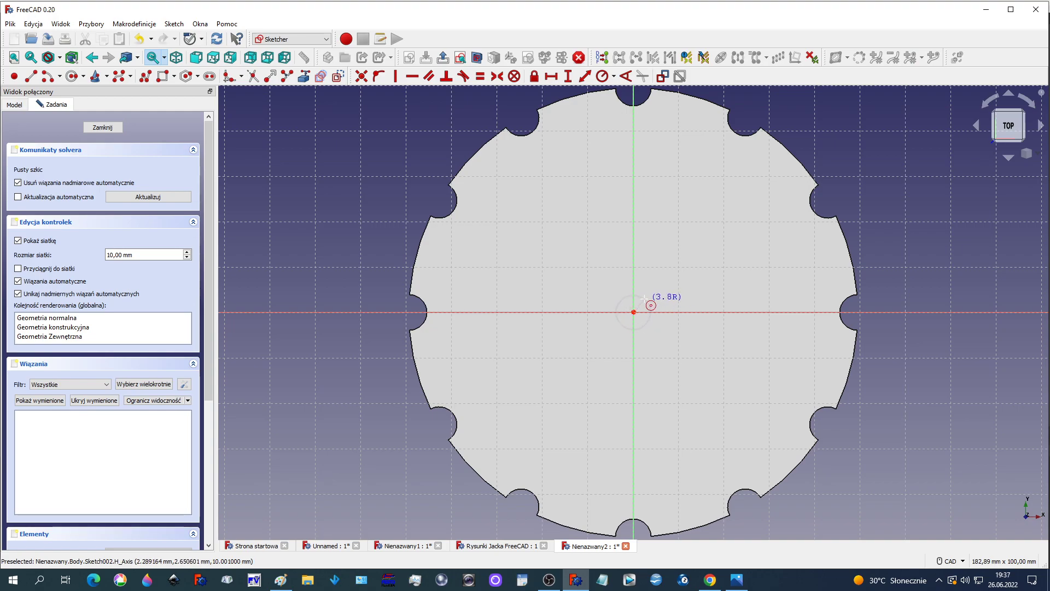
{"action": "left_click", "coordinate": [658, 282]}
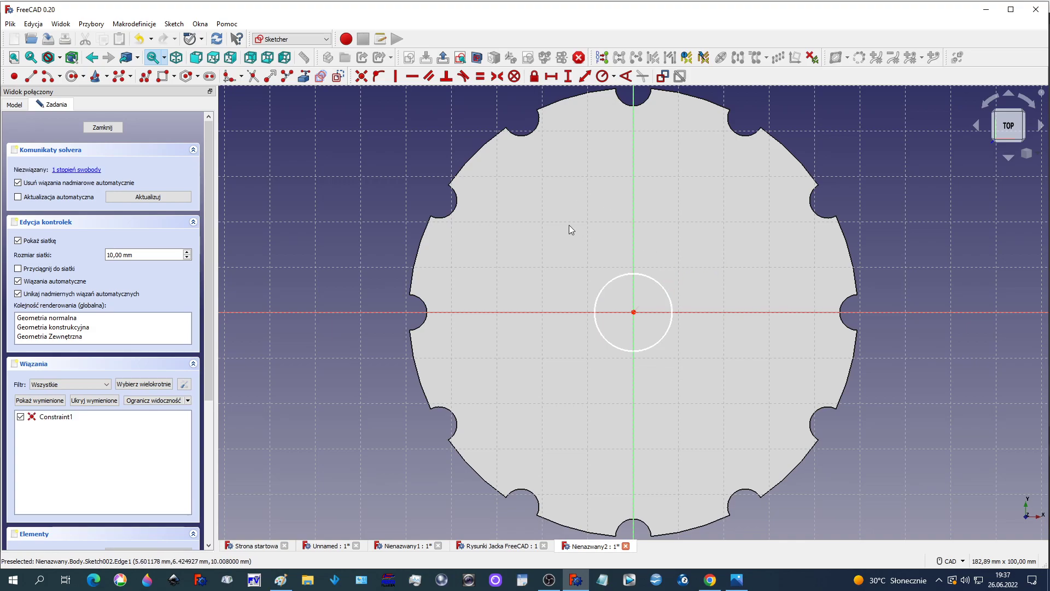
{"action": "left_click", "coordinate": [103, 128]}
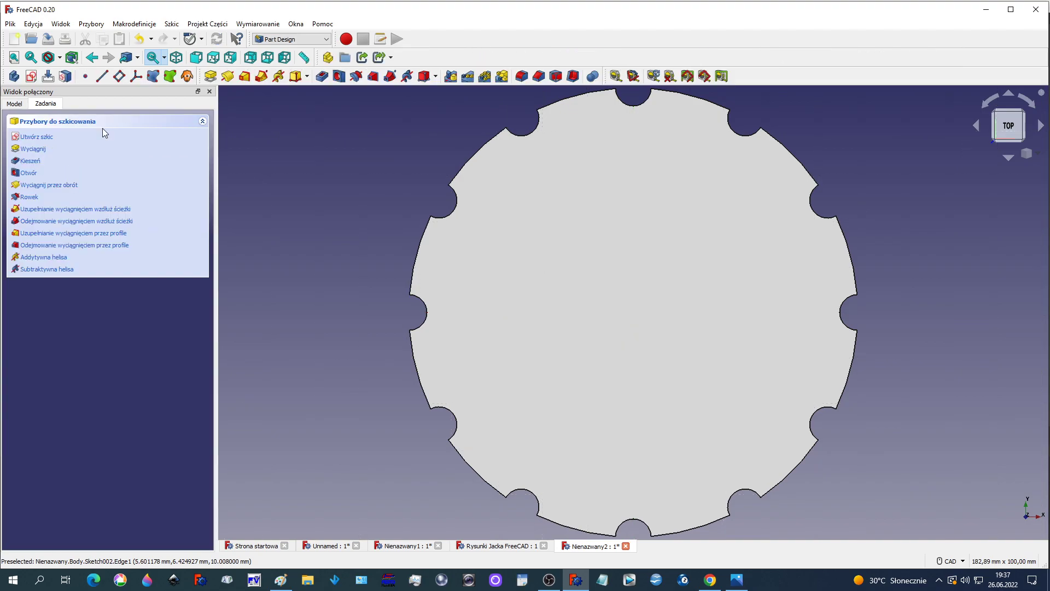
Pocket the central circle with type Through all to form the bore
{"action": "left_click", "coordinate": [323, 76]}
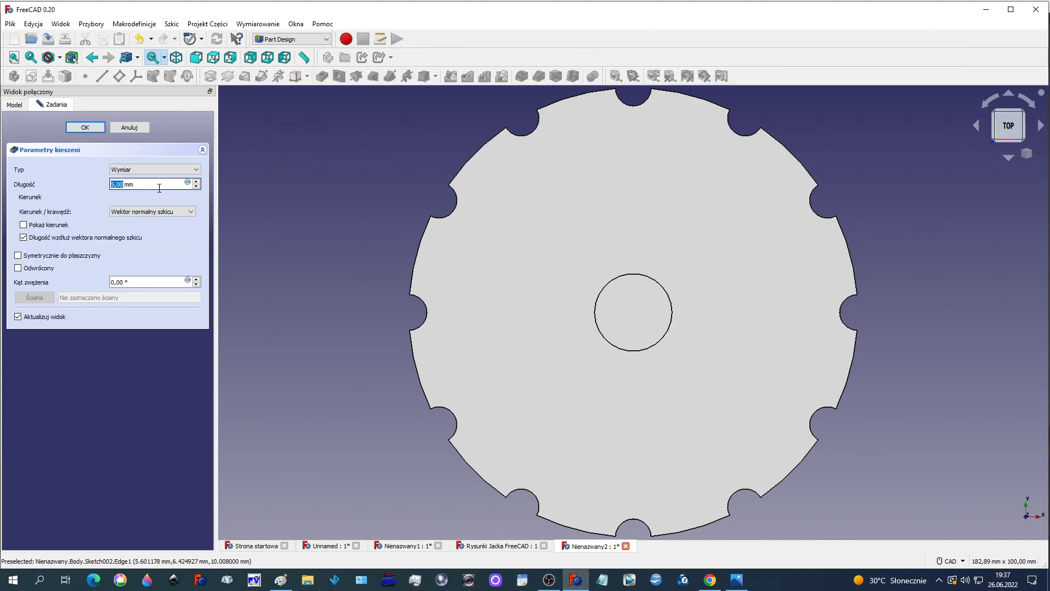
{"action": "left_click", "coordinate": [133, 169]}
{"action": "left_click", "coordinate": [137, 186]}
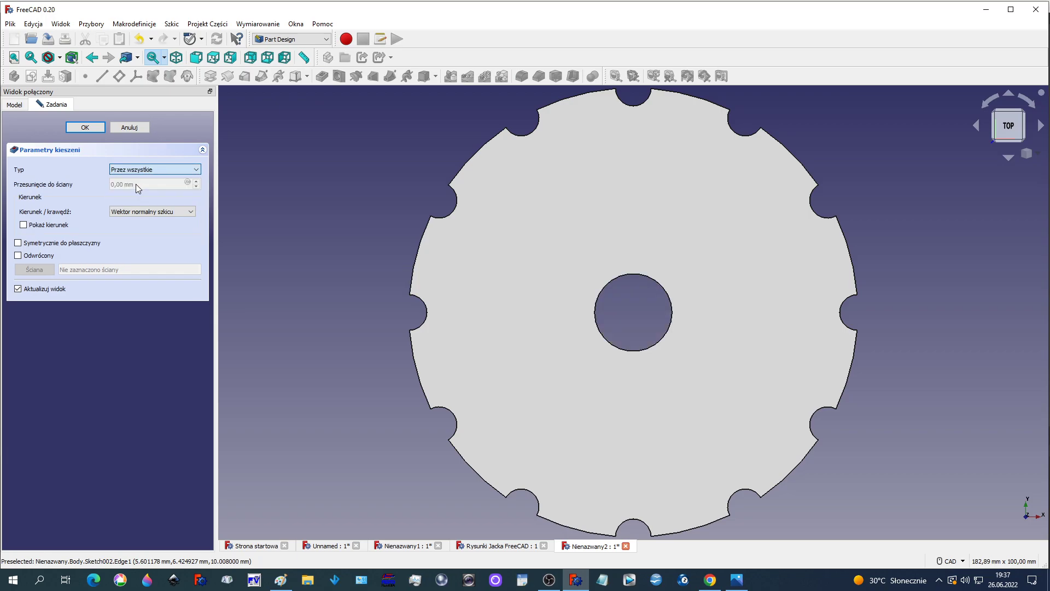
{"action": "left_click", "coordinate": [86, 128]}
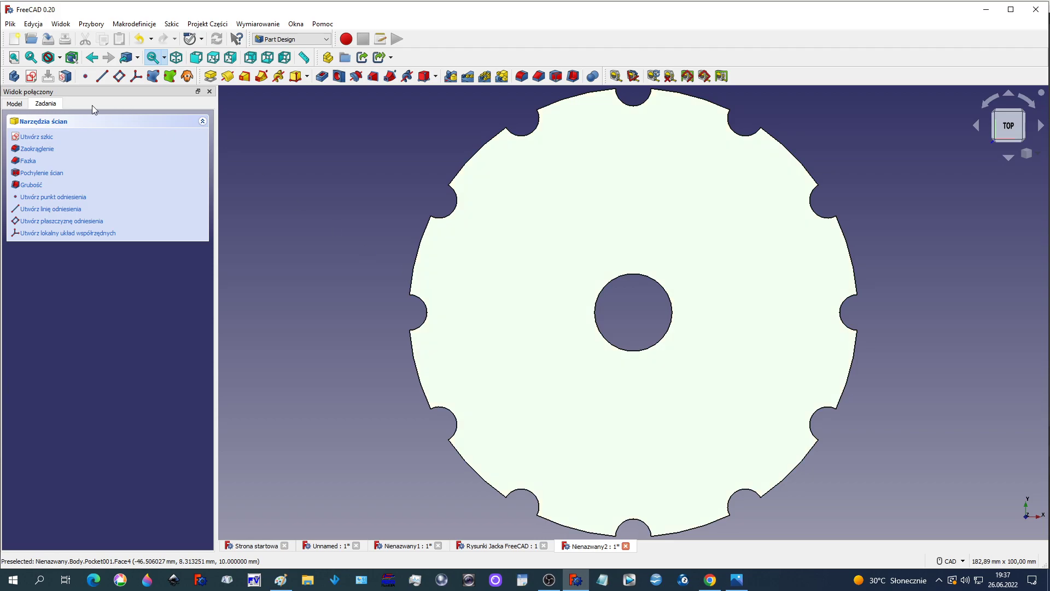
Sketch a small circle on the top face, left of the central bore
{"action": "left_click", "coordinate": [31, 76]}
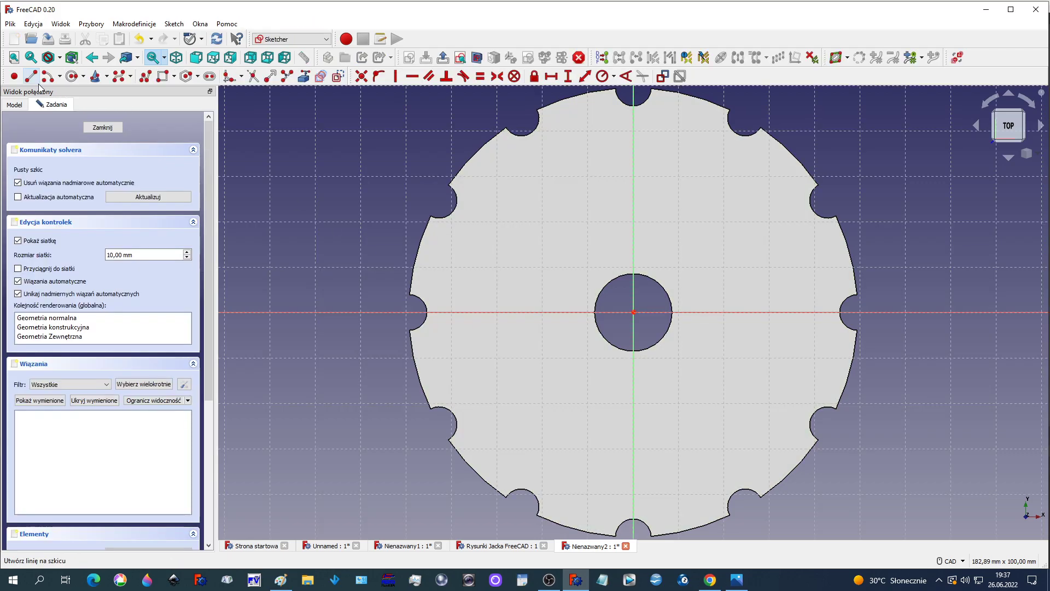
{"action": "left_click", "coordinate": [72, 76]}
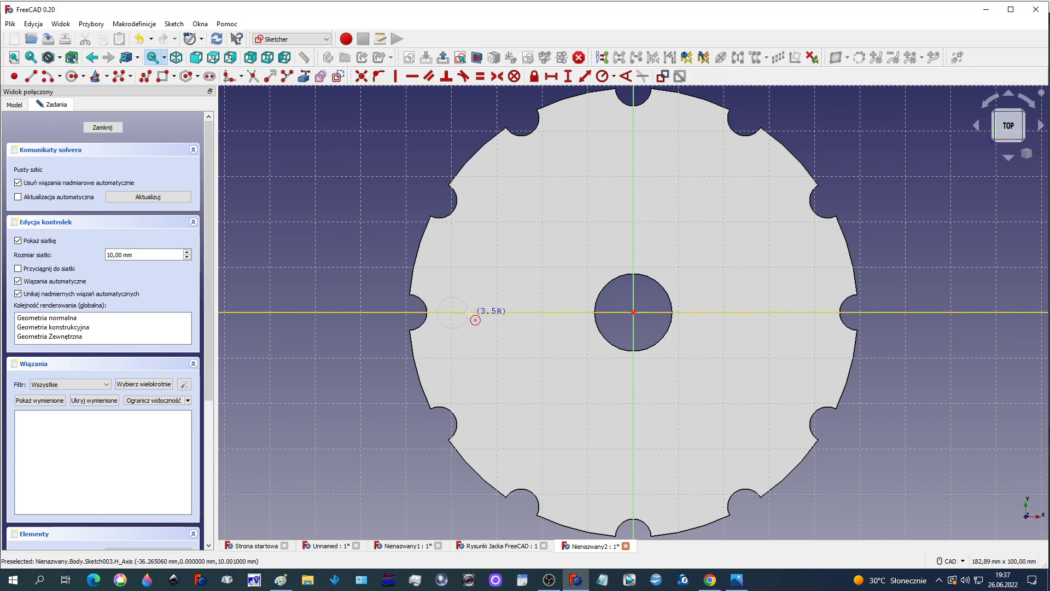
{"action": "left_click", "coordinate": [471, 313]}
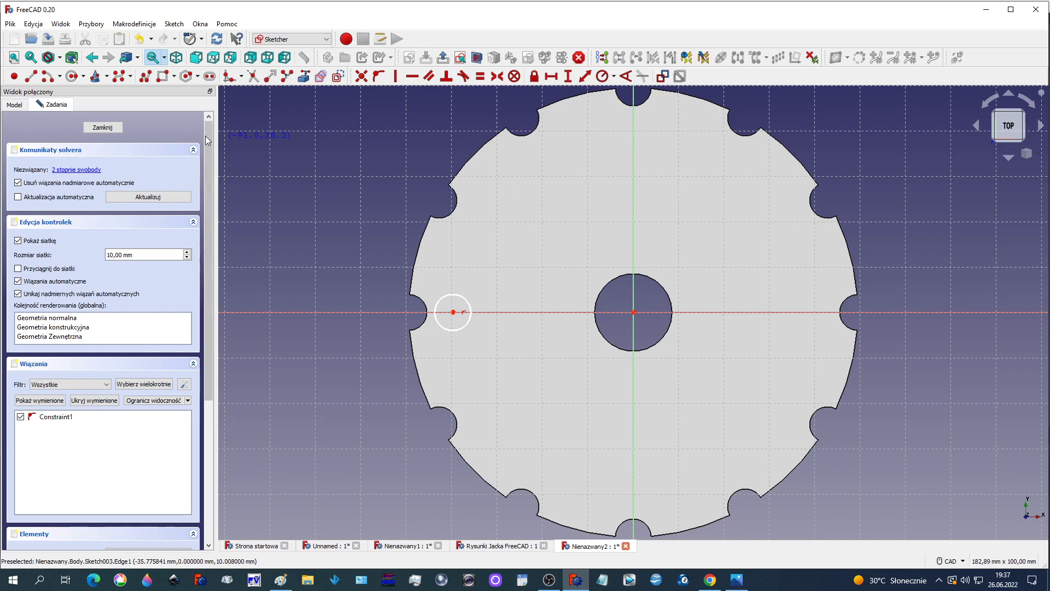
{"action": "left_click", "coordinate": [104, 128]}
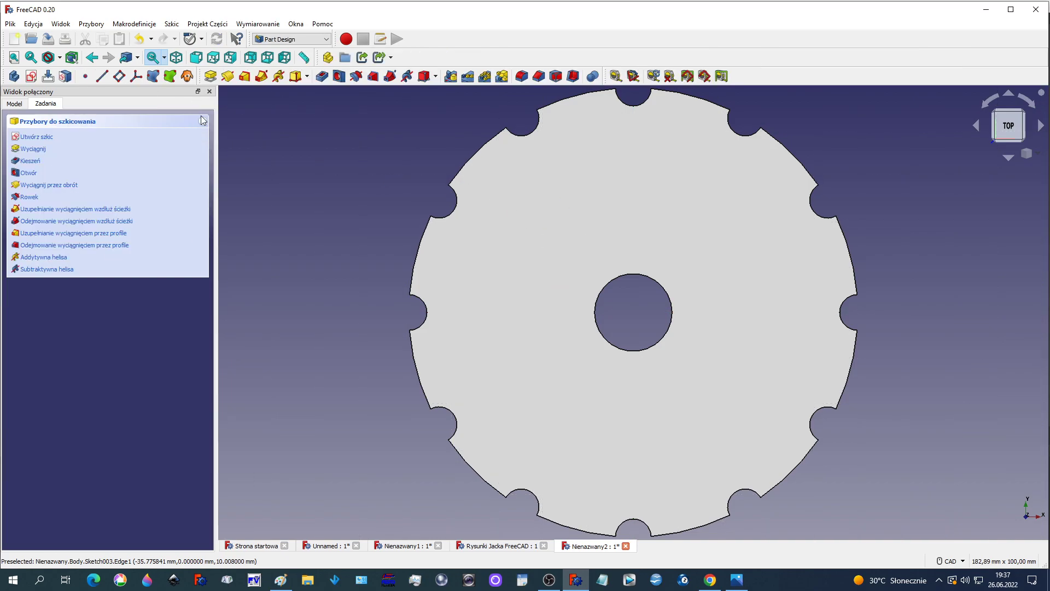
Pocket the small circle with type 'Przez wszystkie' (Through all)
{"action": "left_click", "coordinate": [322, 76]}
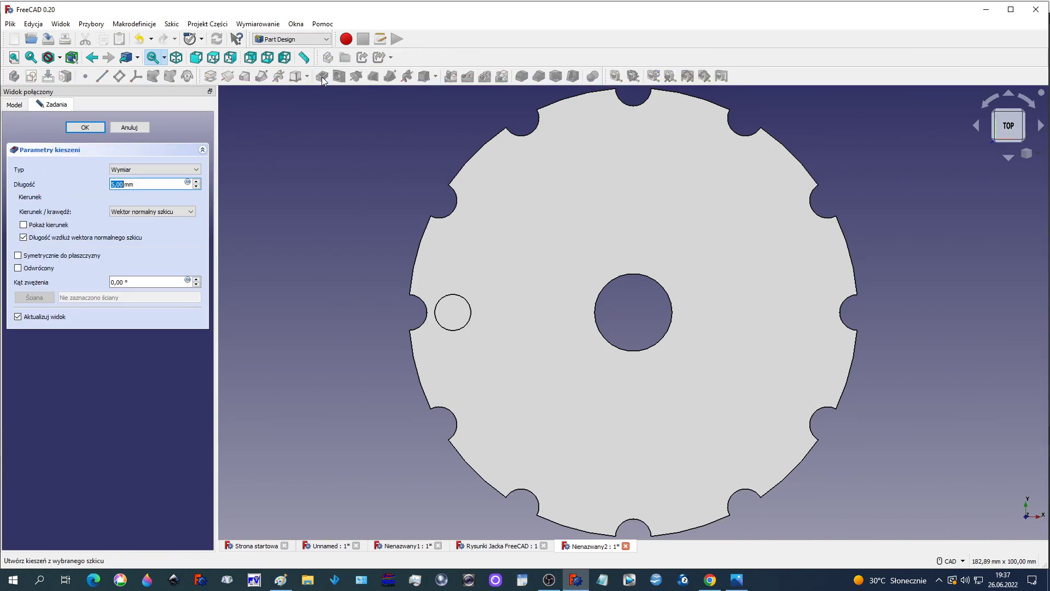
{"action": "left_click", "coordinate": [155, 170]}
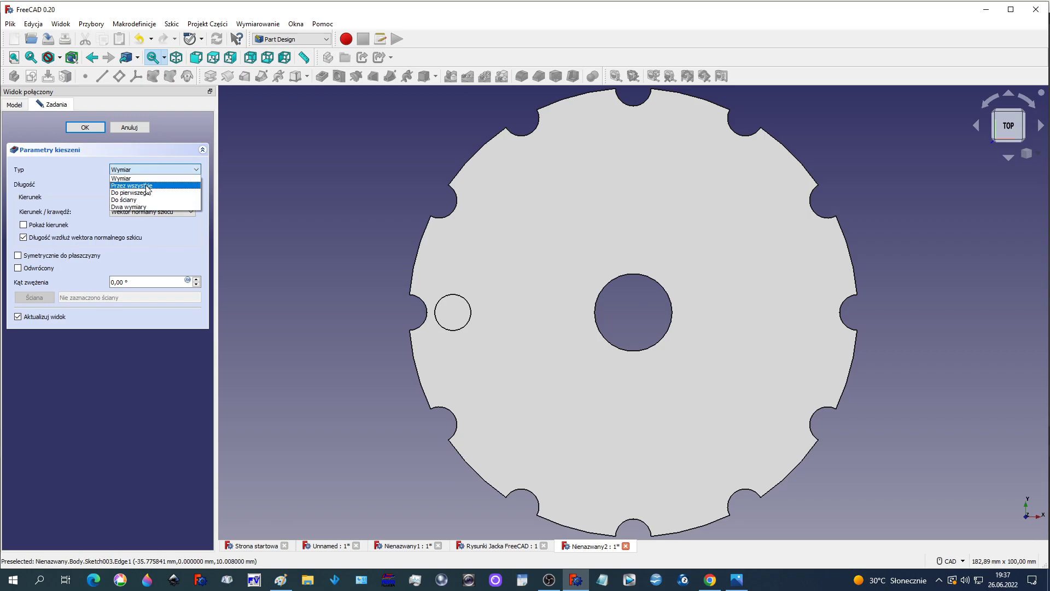
{"action": "left_click", "coordinate": [147, 186]}
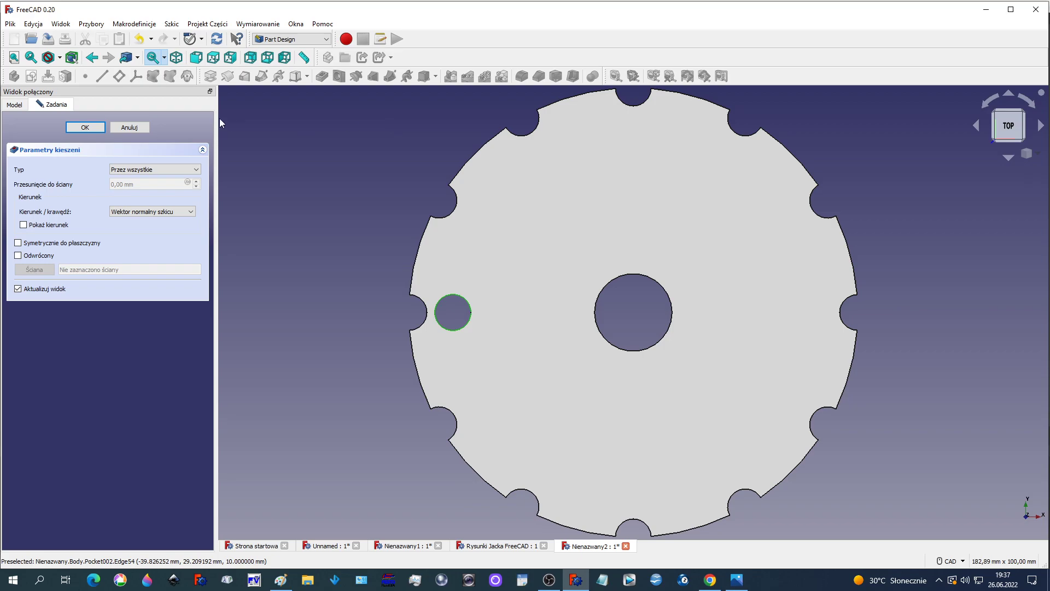
{"action": "left_click", "coordinate": [81, 128]}
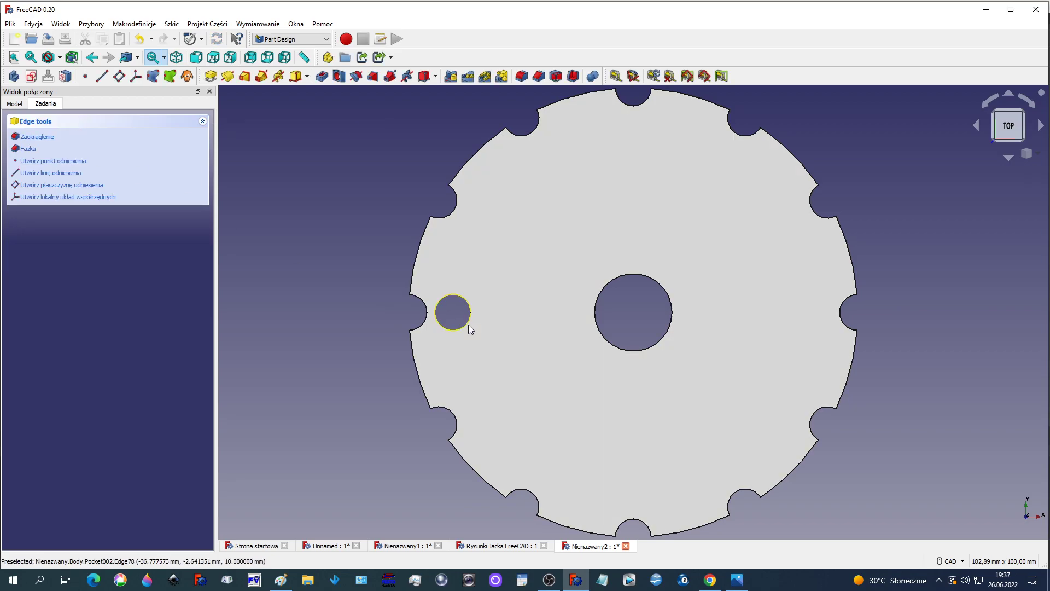
Polar-pattern the small round hole to 12 occurrences around the central bore
{"action": "left_click", "coordinate": [465, 300]}
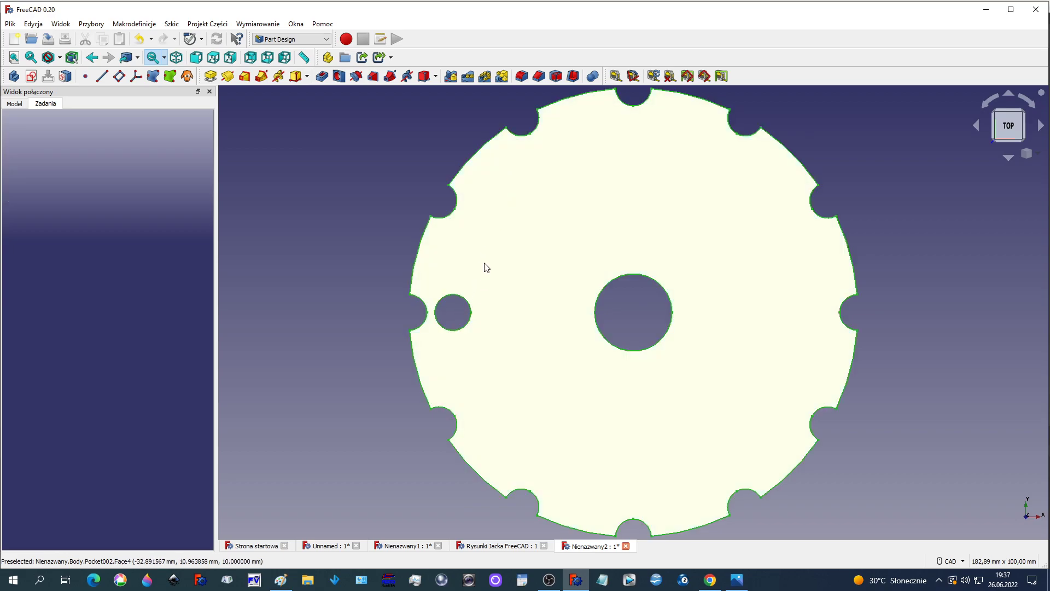
{"action": "left_click", "coordinate": [342, 207]}
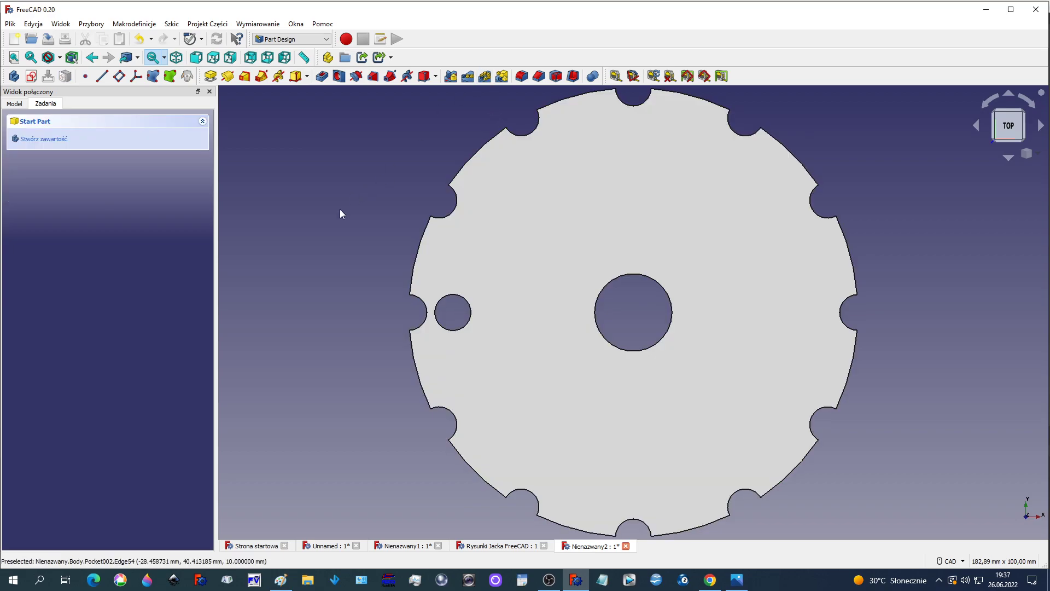
{"action": "left_click", "coordinate": [458, 301]}
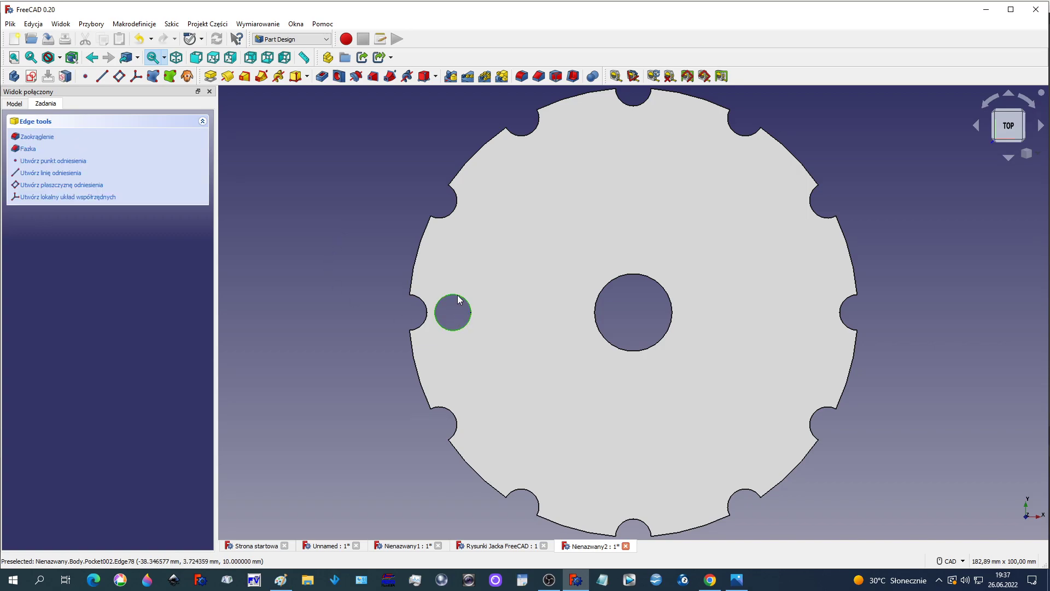
{"action": "left_click", "coordinate": [485, 78]}
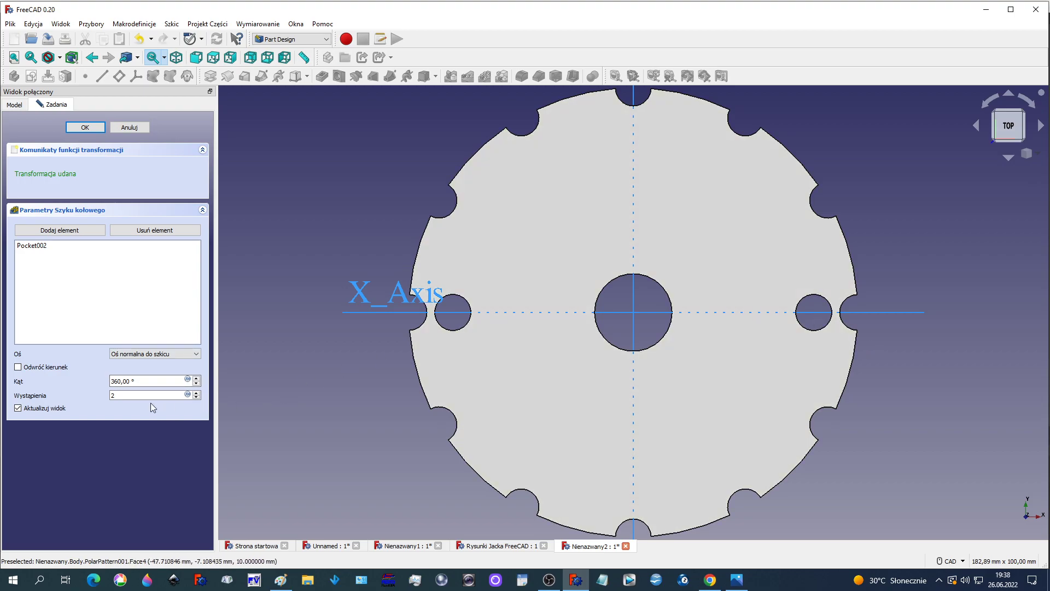
{"action": "left_click", "coordinate": [197, 394]}
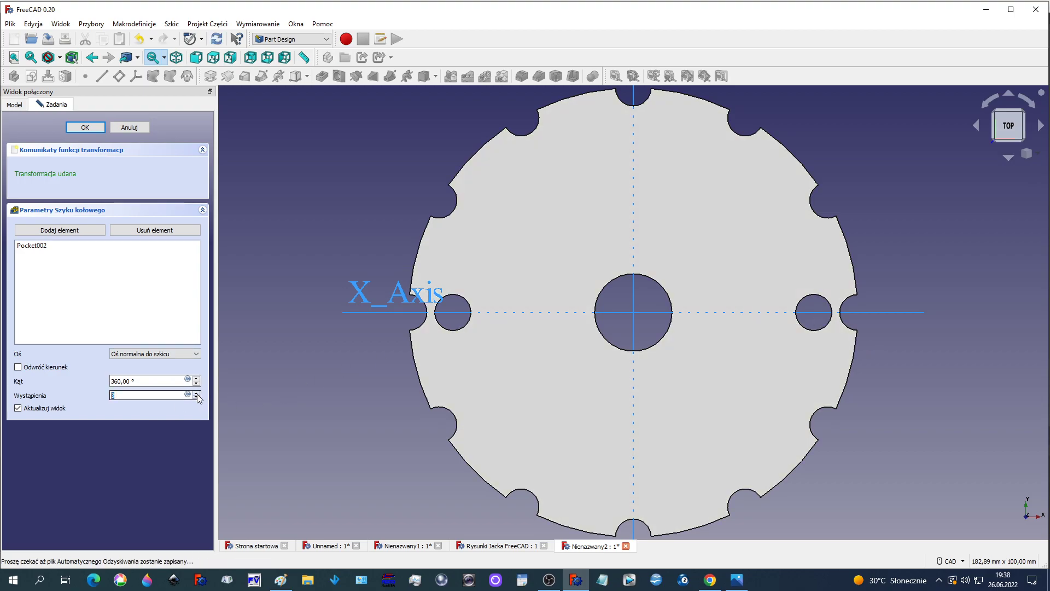
{"action": "left_click", "coordinate": [196, 393]}
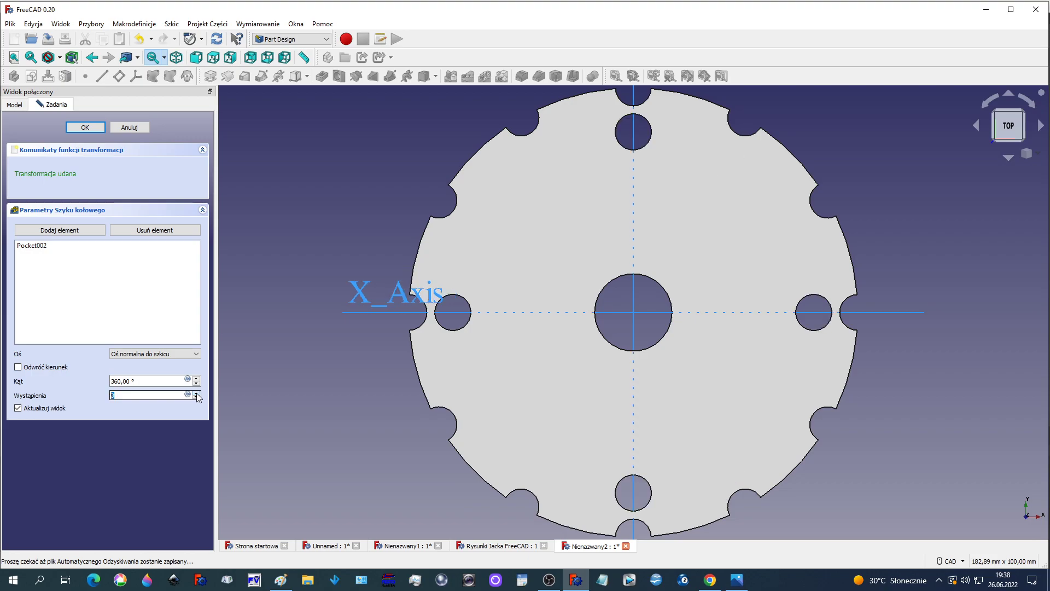
{"action": "left_click", "coordinate": [197, 393]}
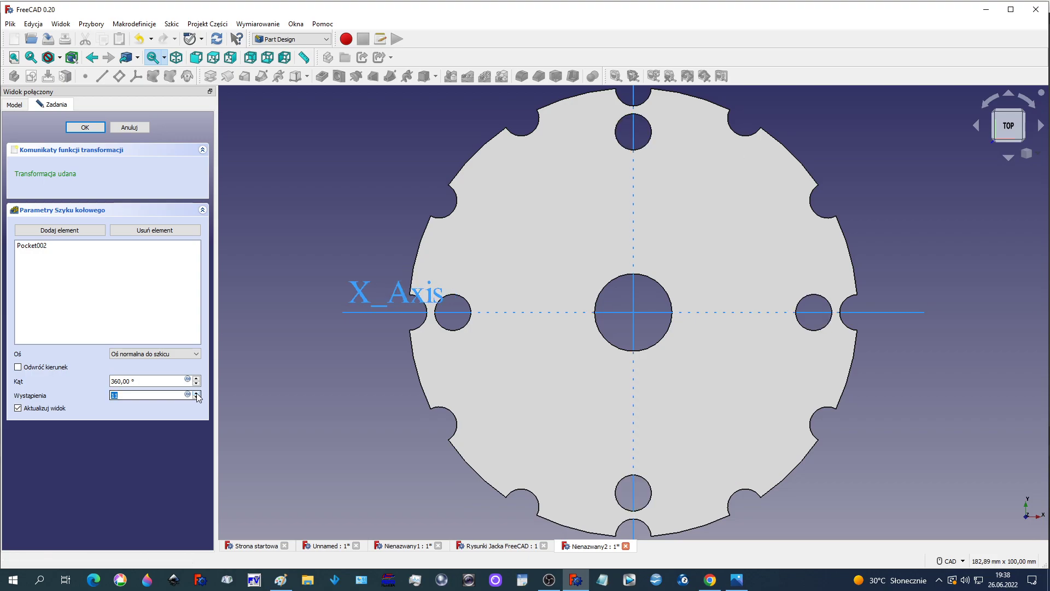
{"action": "left_click", "coordinate": [85, 128]}
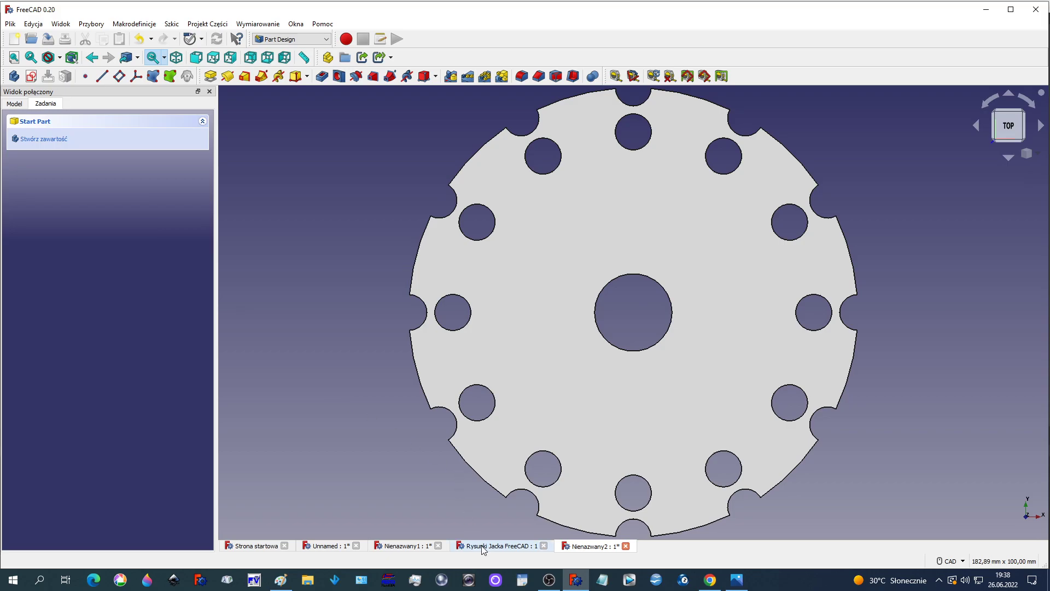
{"action": "left_click", "coordinate": [737, 581]}
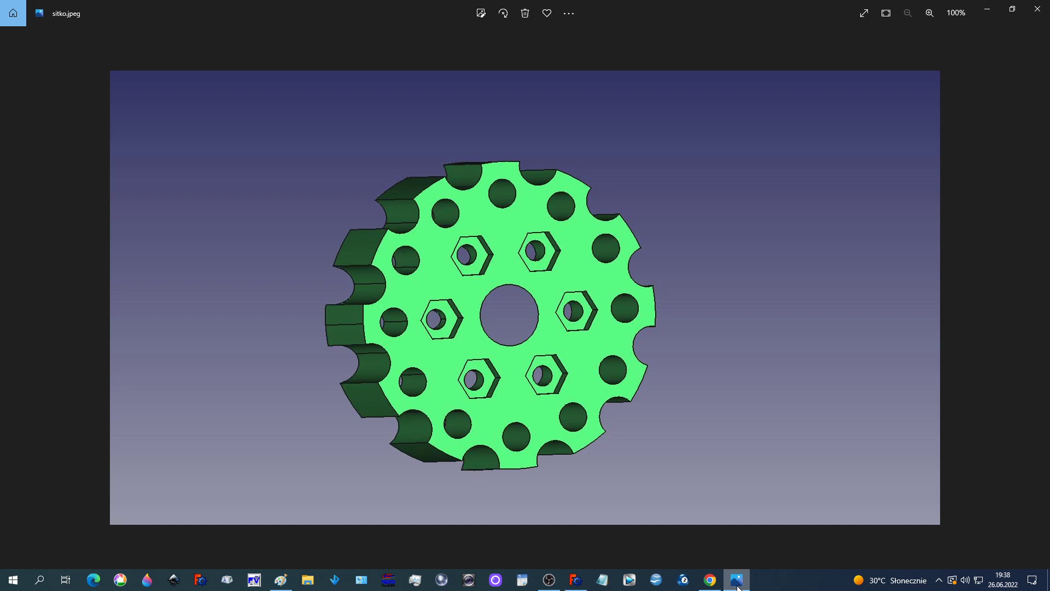
Draw a hexagon on the disc's top face, between the bore and the left hole
{"action": "left_click", "coordinate": [737, 583]}
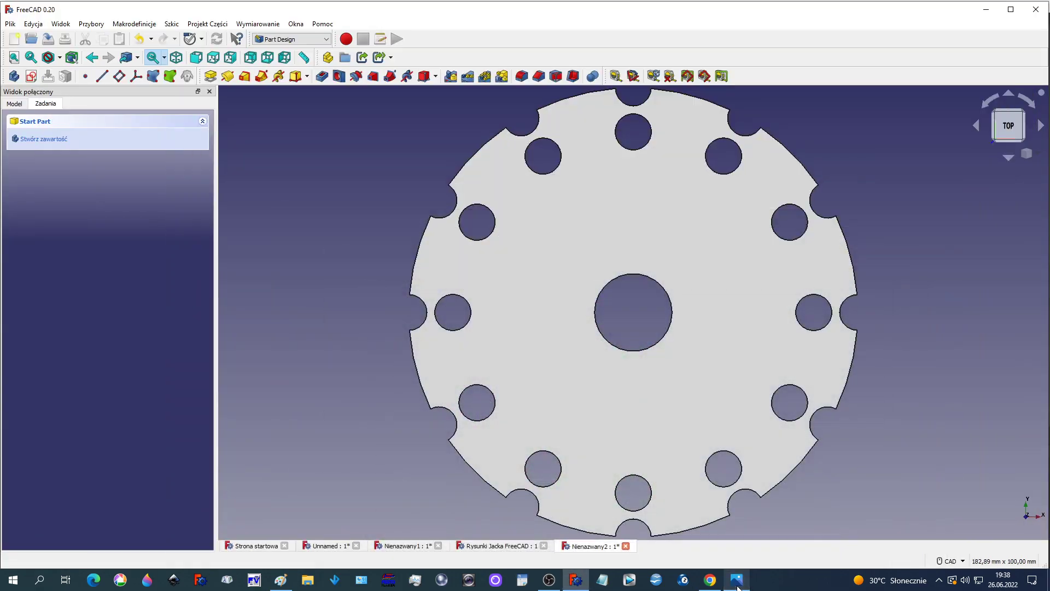
{"action": "left_click", "coordinate": [558, 325]}
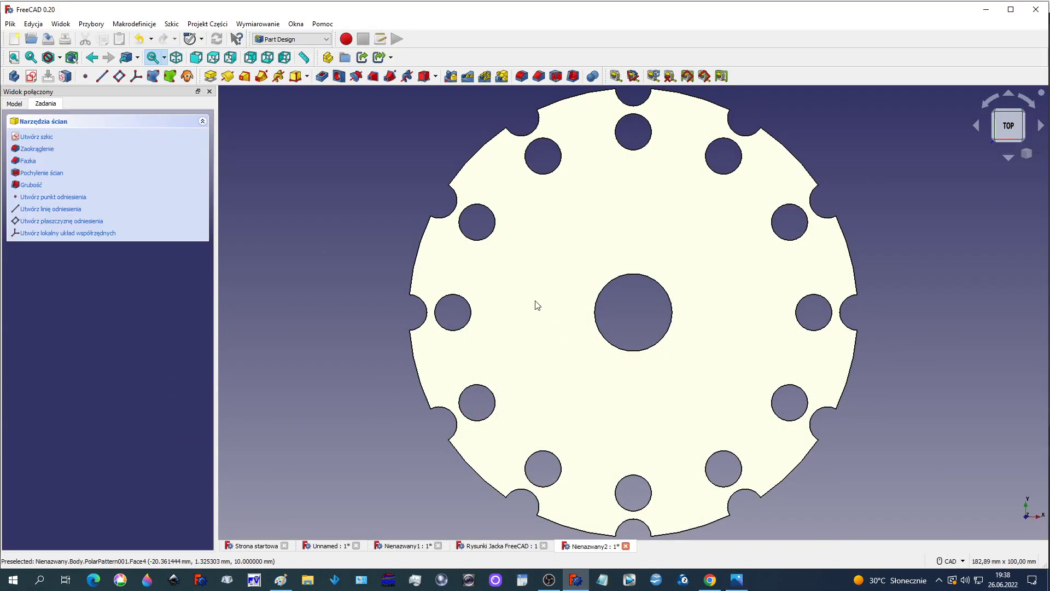
{"action": "left_click", "coordinate": [31, 76]}
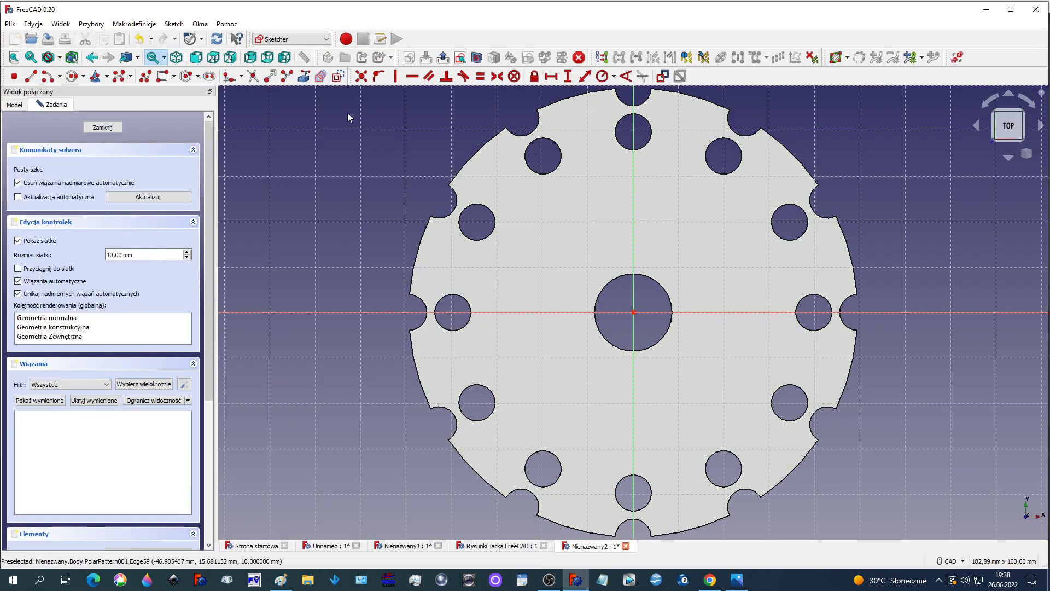
{"action": "left_click", "coordinate": [198, 78]}
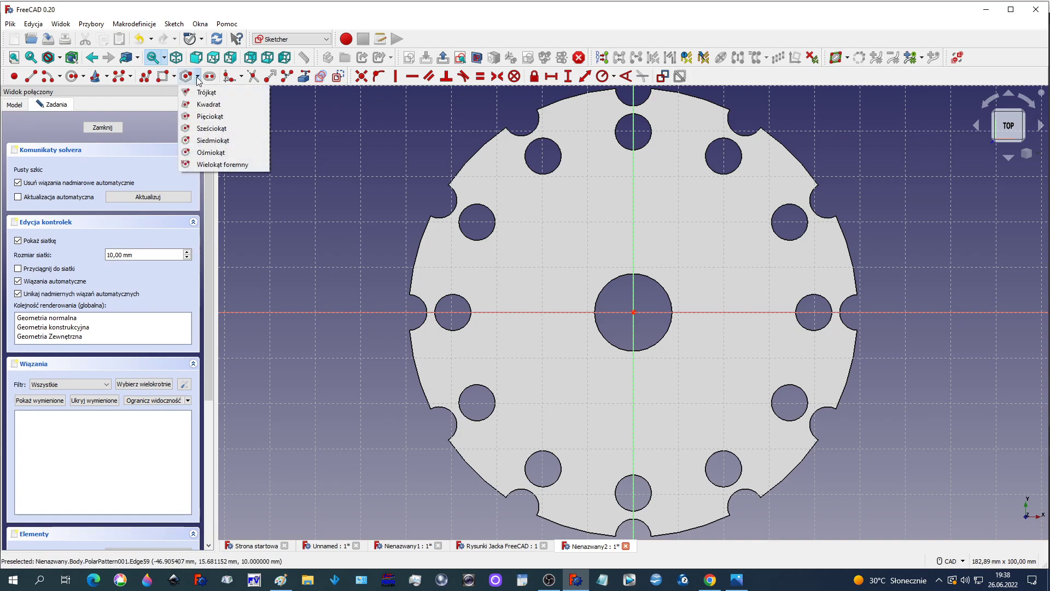
{"action": "left_click", "coordinate": [216, 129]}
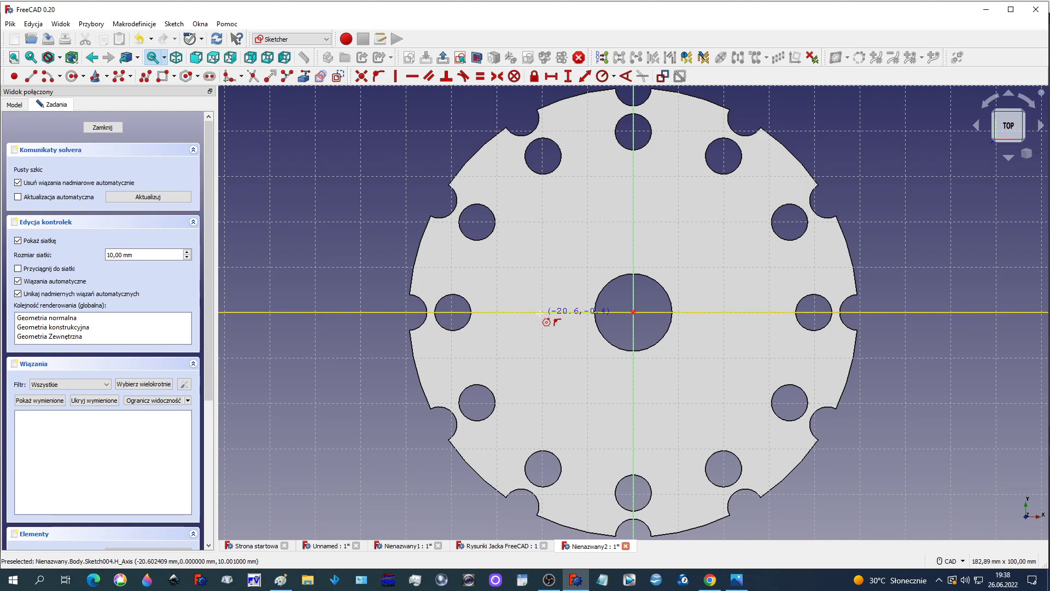
{"action": "left_click", "coordinate": [533, 313]}
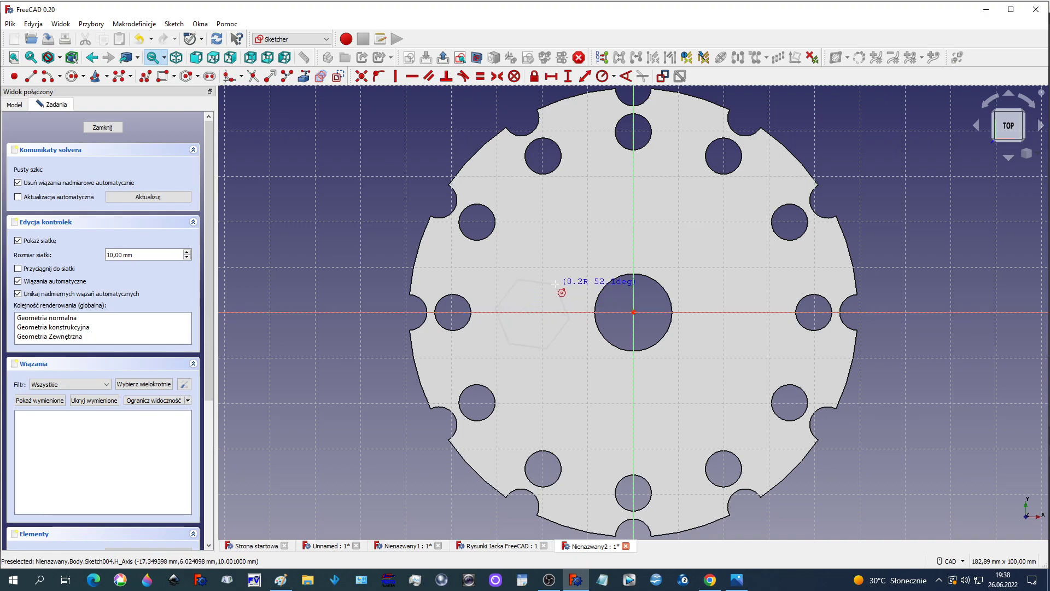
{"action": "left_click", "coordinate": [554, 283]}
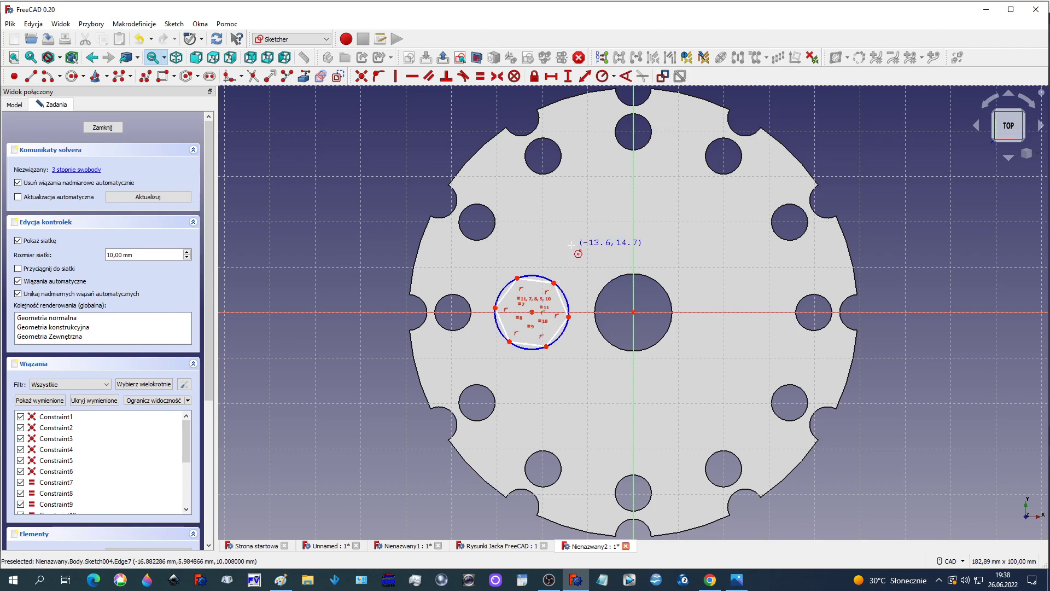
Constrain the hexagon's top edge parallel to the horizontal axis and close the sketch
{"action": "left_click", "coordinate": [536, 280]}
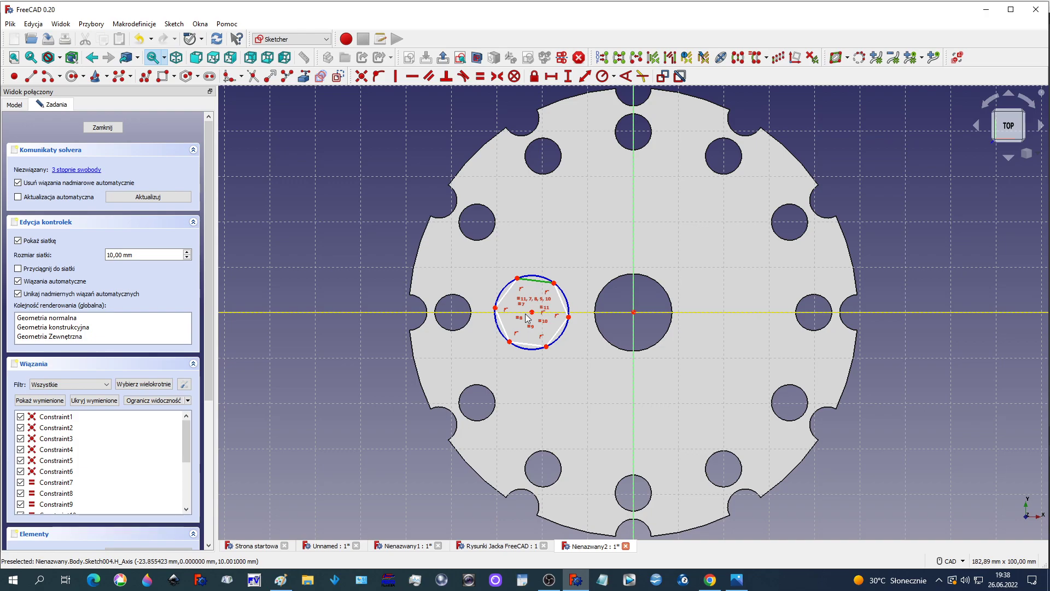
{"action": "left_click", "coordinate": [520, 312]}
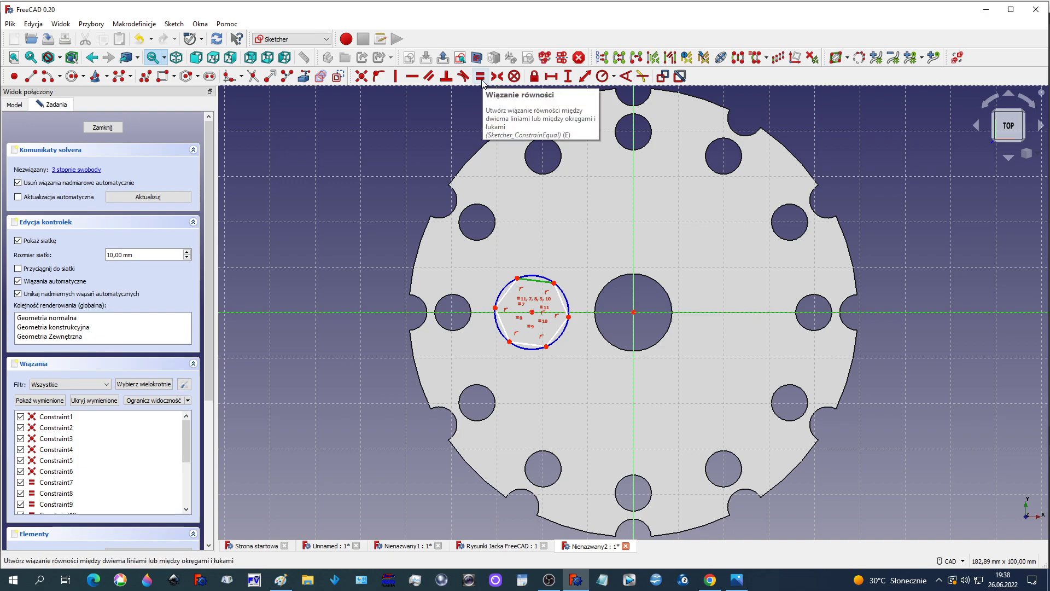
{"action": "left_click", "coordinate": [430, 77]}
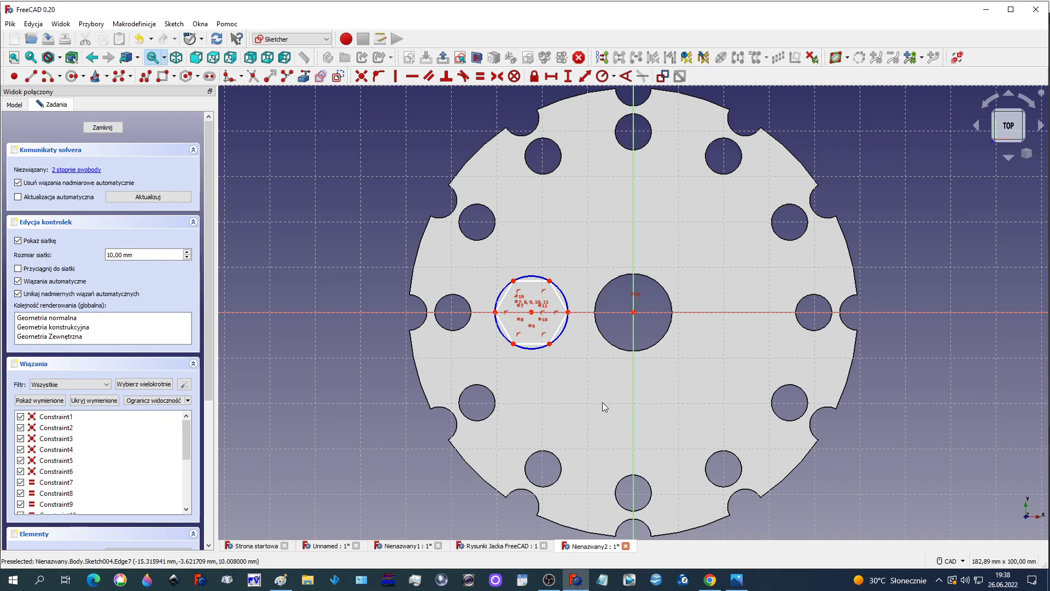
{"action": "left_click", "coordinate": [97, 128]}
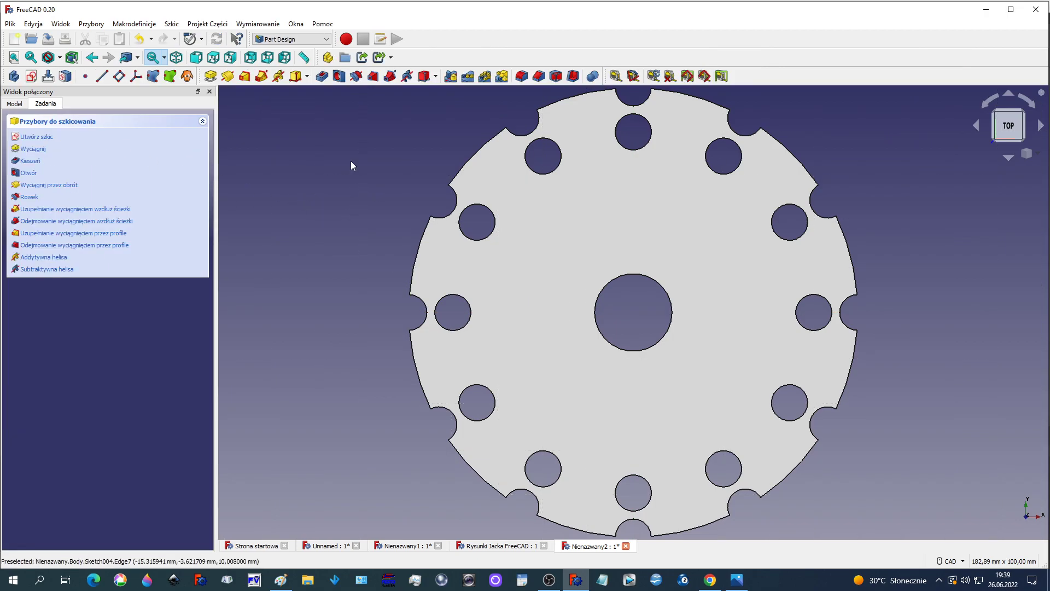
Pocket the hexagon sketch with type 'Przez wszystkie' (Through all)
{"action": "left_click", "coordinate": [323, 78]}
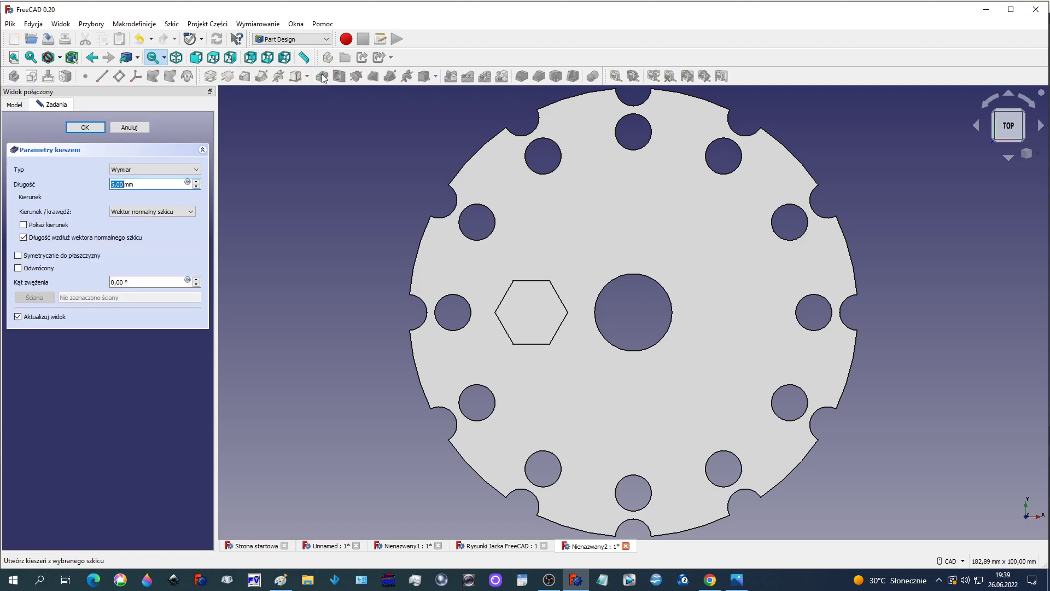
{"action": "left_click", "coordinate": [131, 170]}
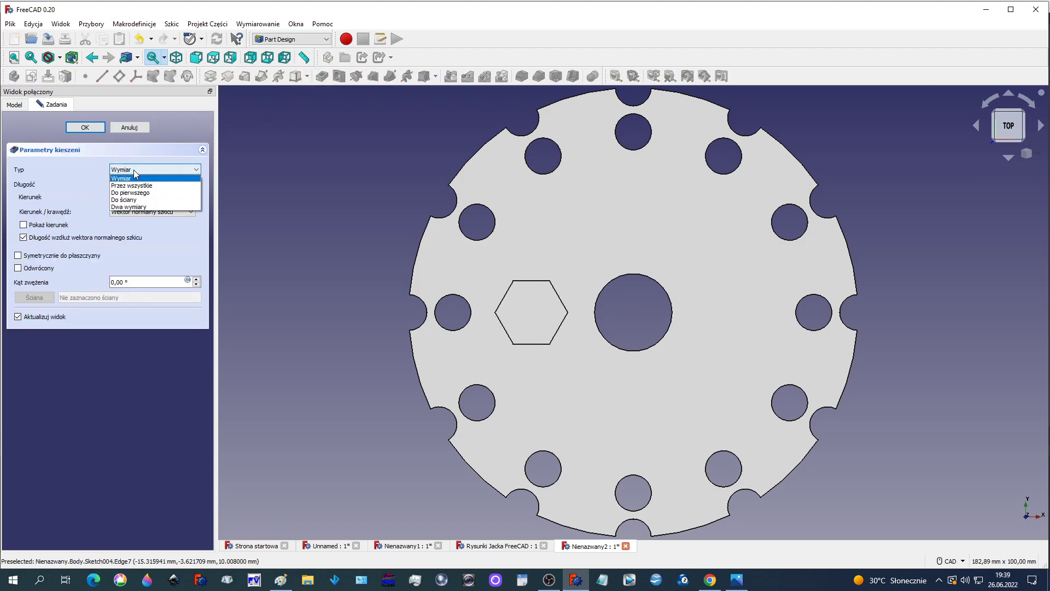
{"action": "left_click", "coordinate": [131, 183]}
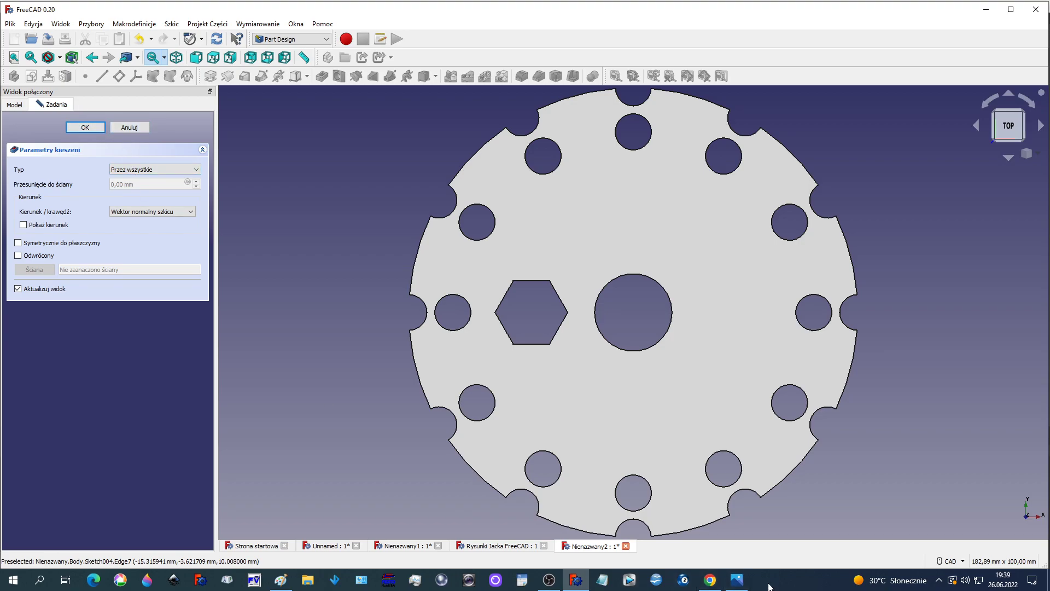
{"action": "left_click", "coordinate": [736, 581]}
{"action": "left_click", "coordinate": [740, 584]}
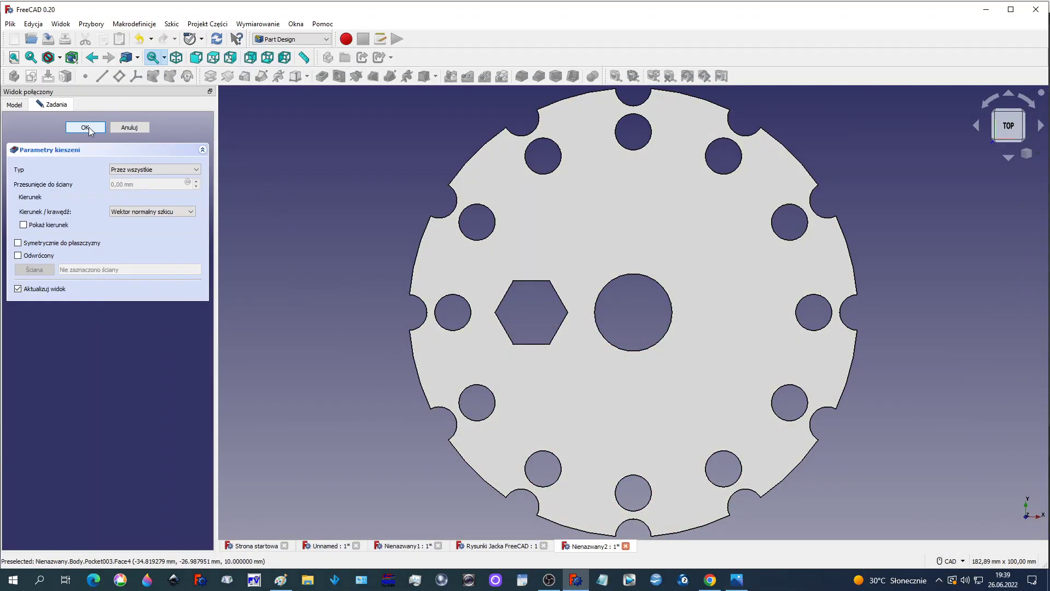
{"action": "left_click", "coordinate": [155, 169]}
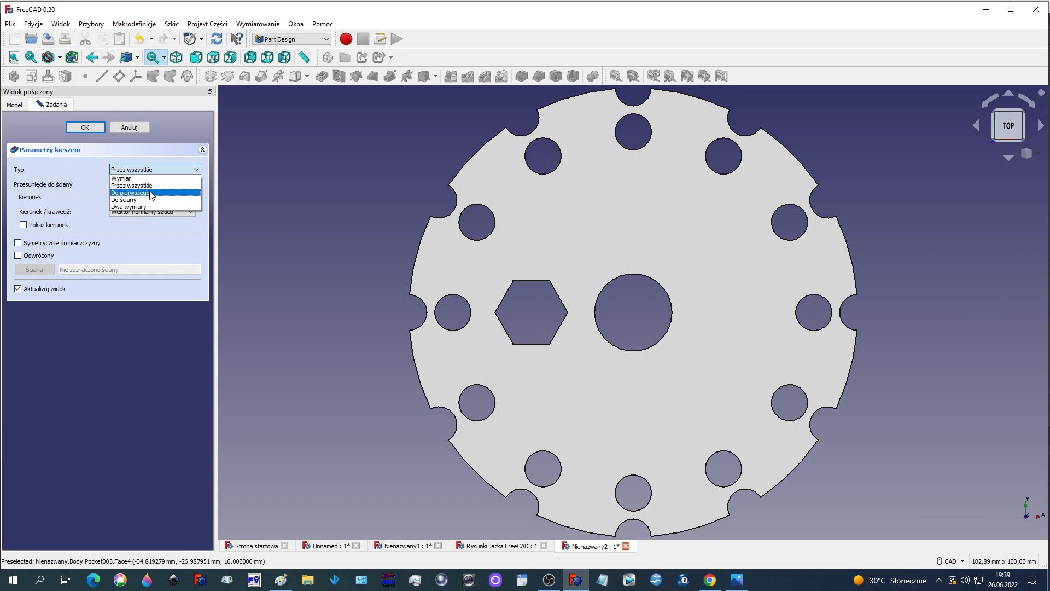
{"action": "left_click", "coordinate": [167, 149]}
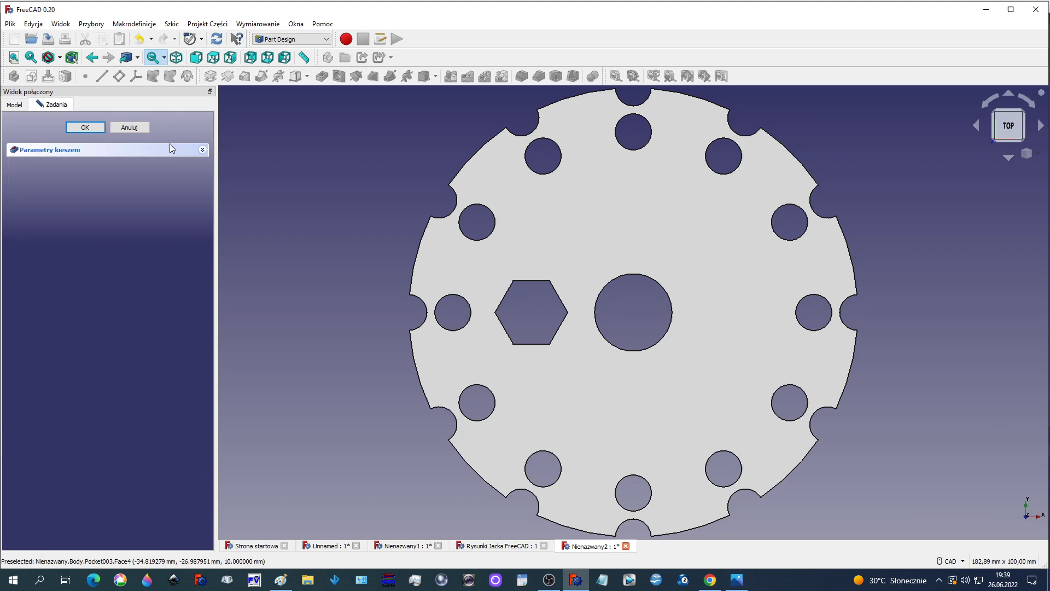
{"action": "left_click", "coordinate": [145, 128]}
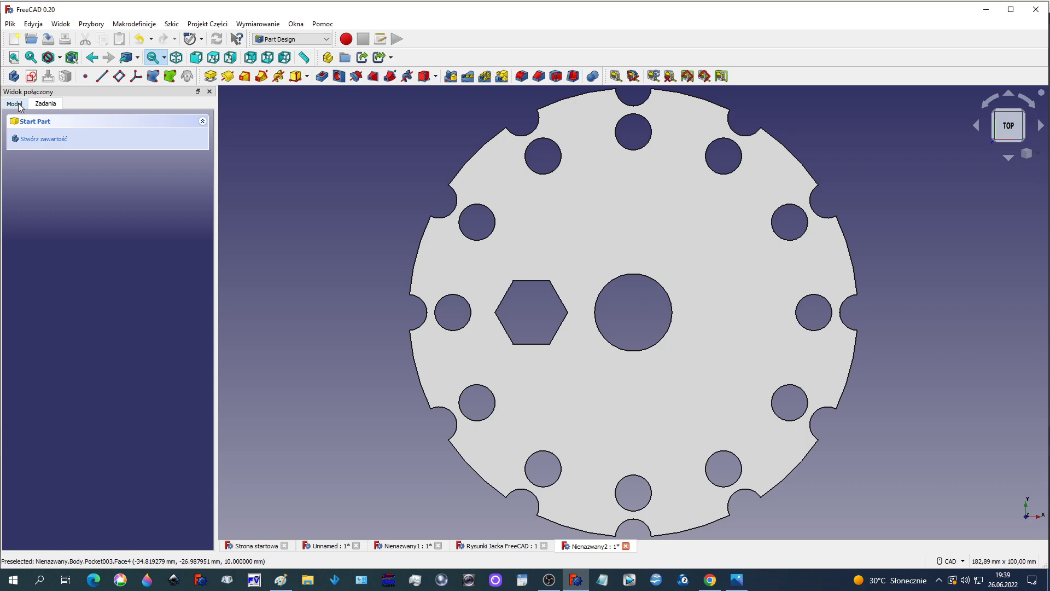
Change Pocket003 to type 'Dwa wymiary' (Two lengths), 5 mm each way
{"action": "left_click", "coordinate": [46, 123]}
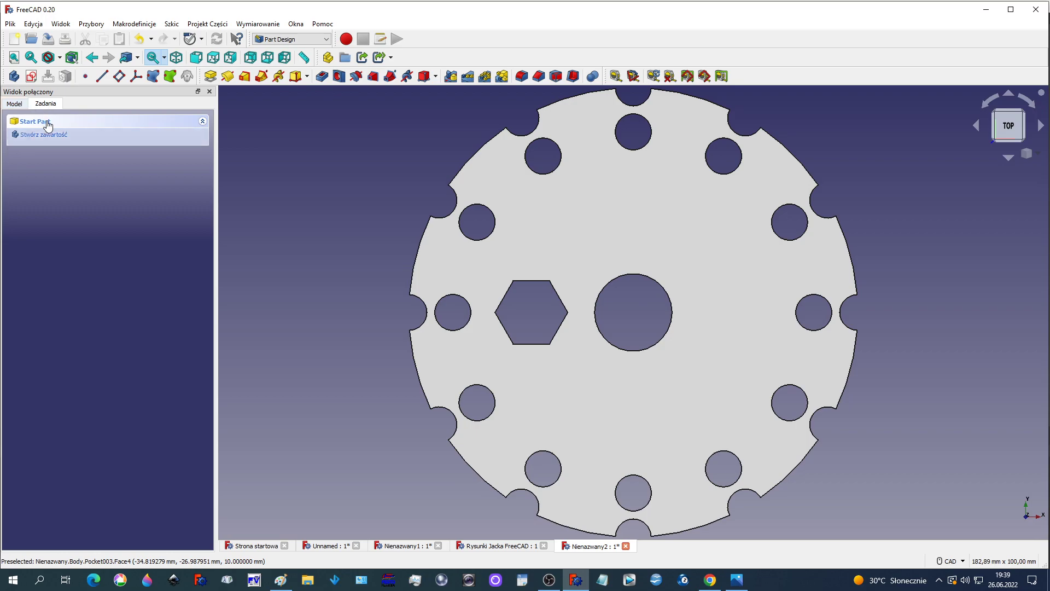
{"action": "left_click", "coordinate": [47, 122]}
{"action": "left_click", "coordinate": [24, 106]}
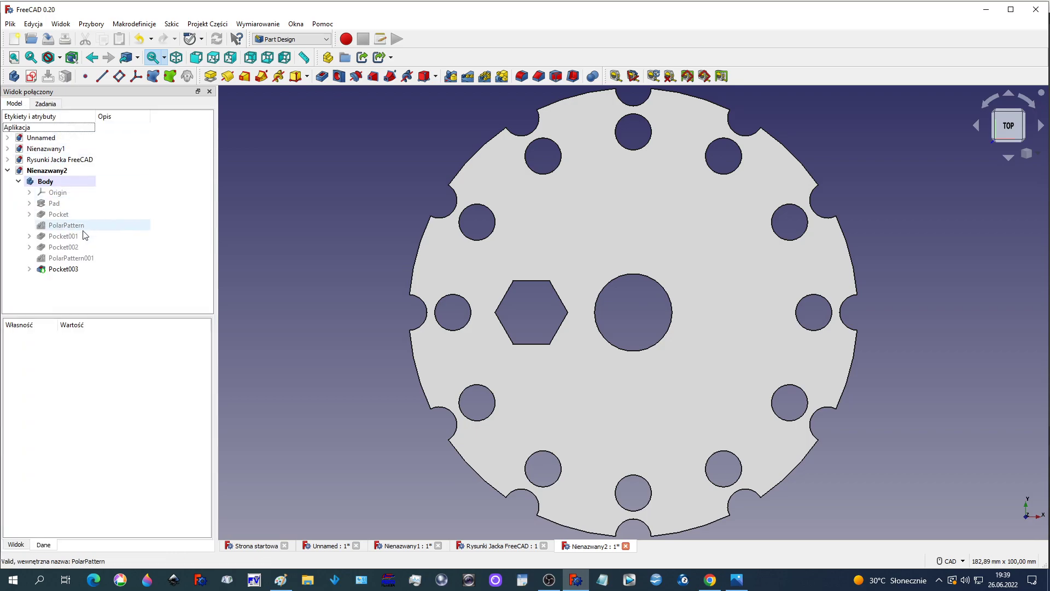
{"action": "left_click", "coordinate": [65, 269]}
{"action": "double_click", "coordinate": [65, 269]}
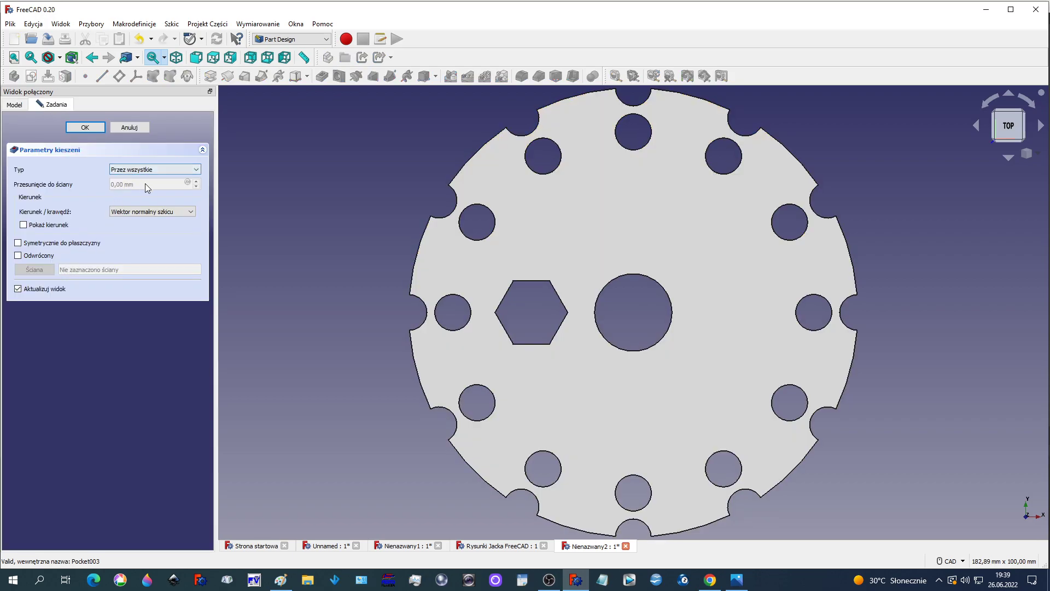
{"action": "left_click", "coordinate": [155, 170]}
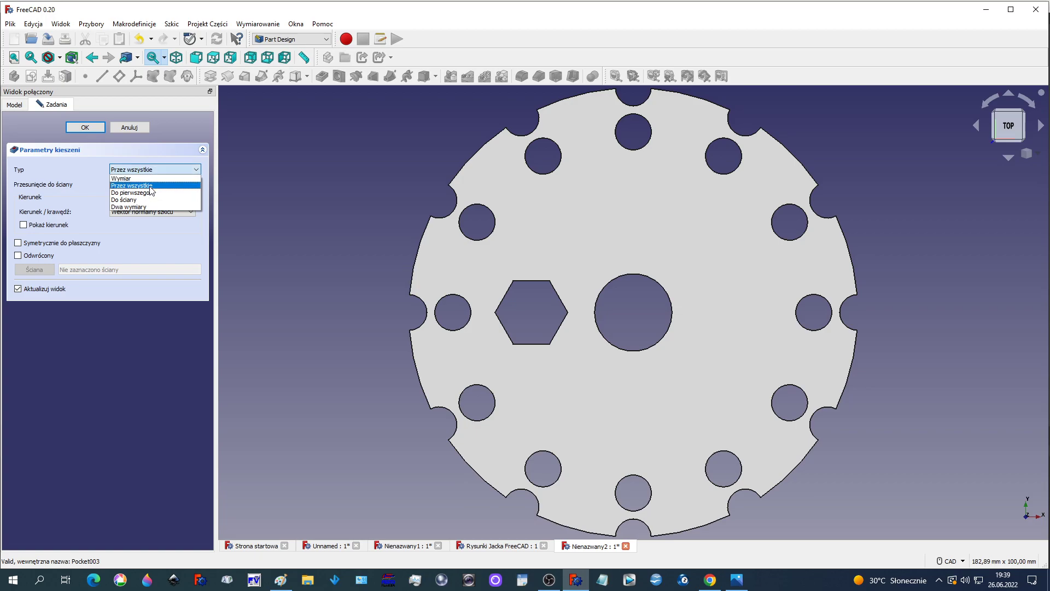
{"action": "left_click", "coordinate": [153, 206]}
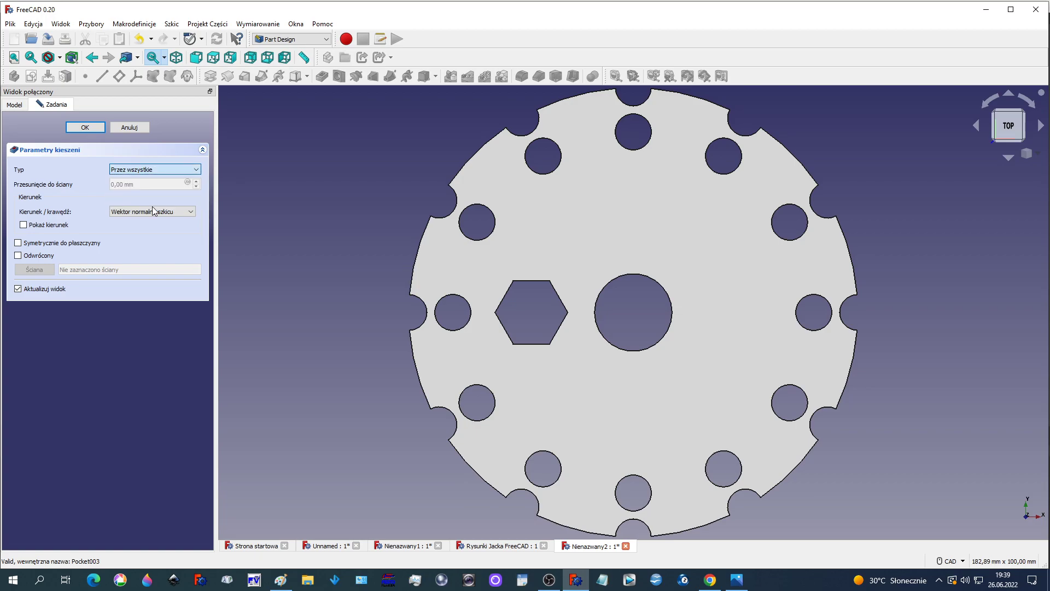
{"action": "left_click", "coordinate": [85, 128]}
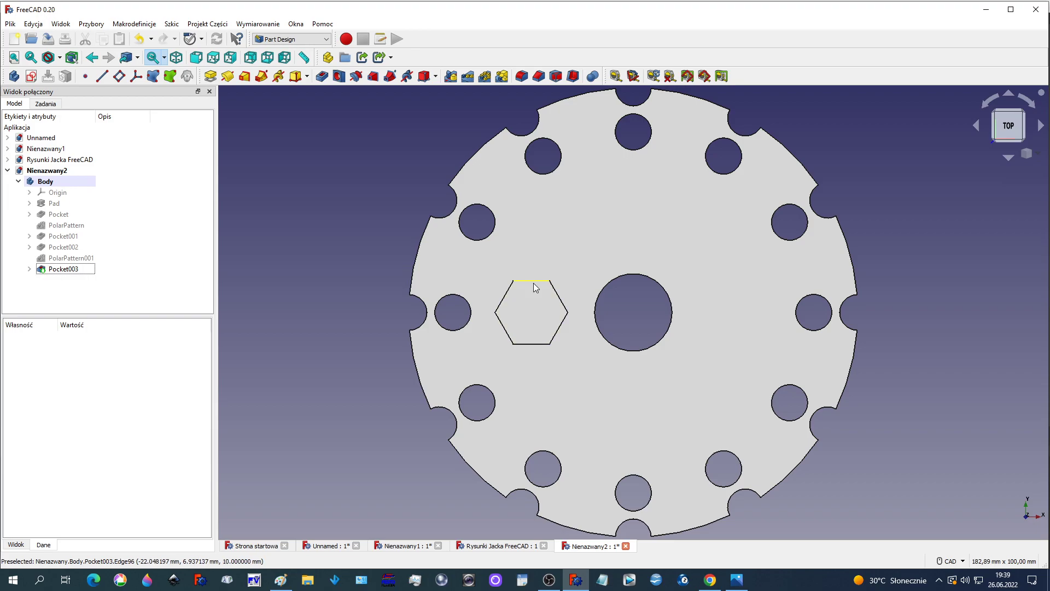
Select all six edges of the hexagonal recess
{"action": "left_click", "coordinate": [535, 283]}
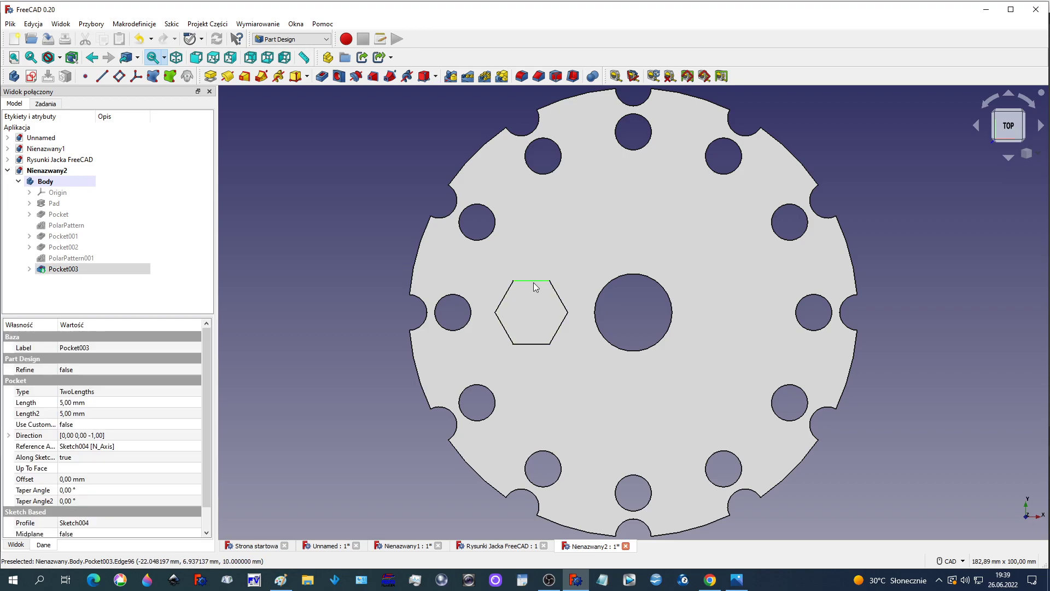
{"action": "left_click", "coordinate": [505, 302], "text": "ctrl"}
{"action": "left_click", "coordinate": [504, 327], "text": "ctrl"}
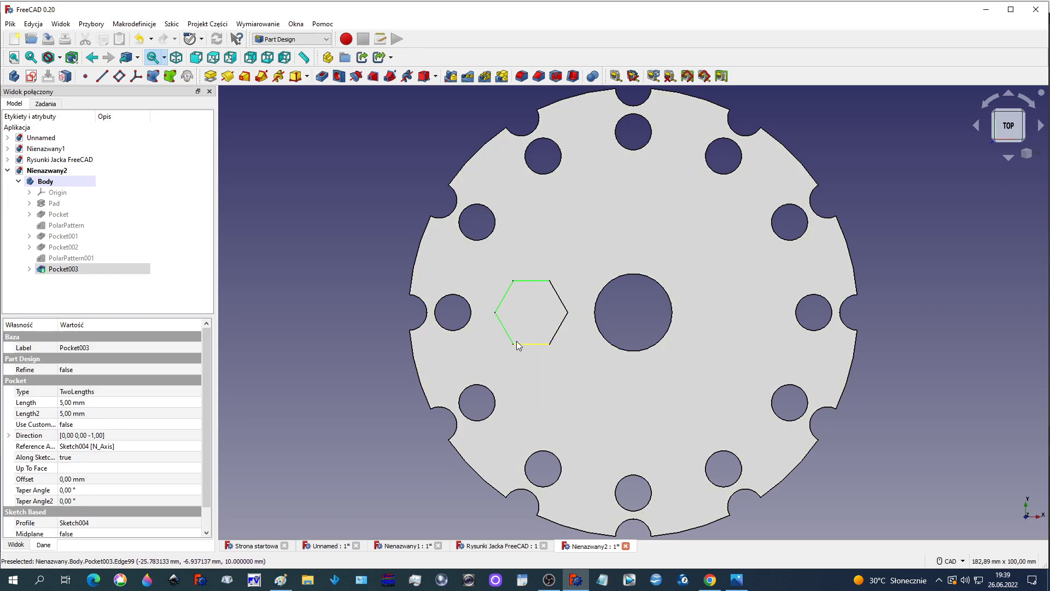
{"action": "left_click", "coordinate": [530, 344], "text": "ctrl"}
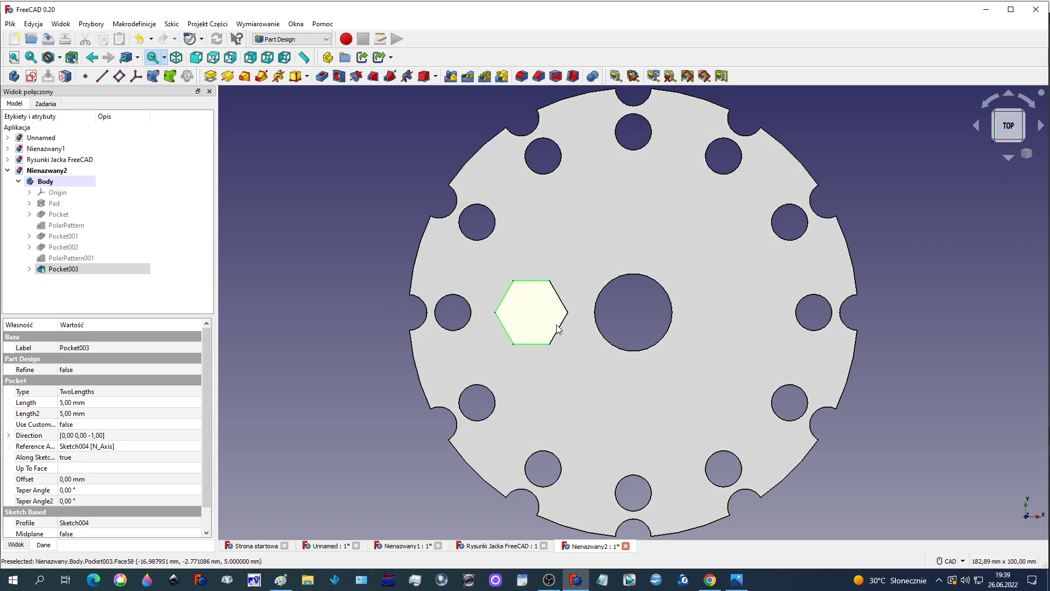
{"action": "left_click", "coordinate": [561, 328], "text": "ctrl"}
{"action": "left_click", "coordinate": [560, 298], "text": "ctrl"}
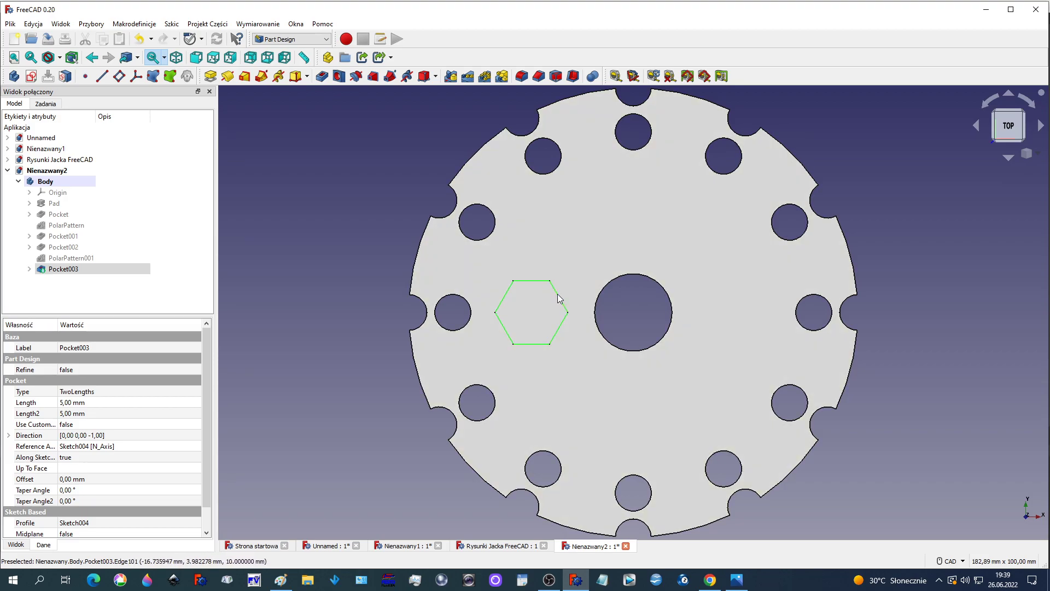
Polar-pattern the hexagonal recess to 6 occurrences over 360°, then select the top face
{"action": "left_click", "coordinate": [486, 76]}
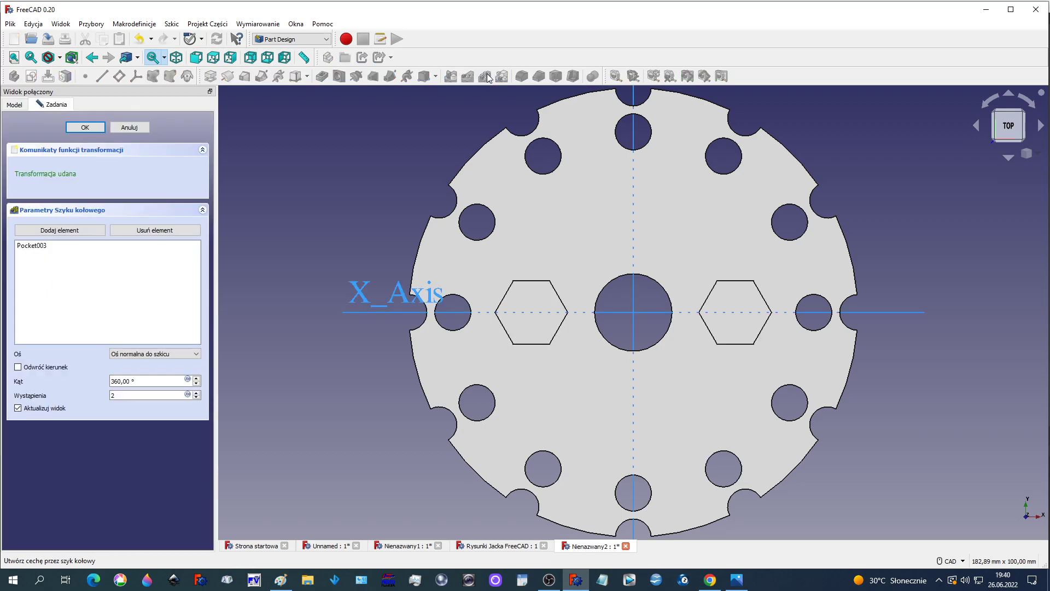
{"action": "left_click", "coordinate": [198, 392]}
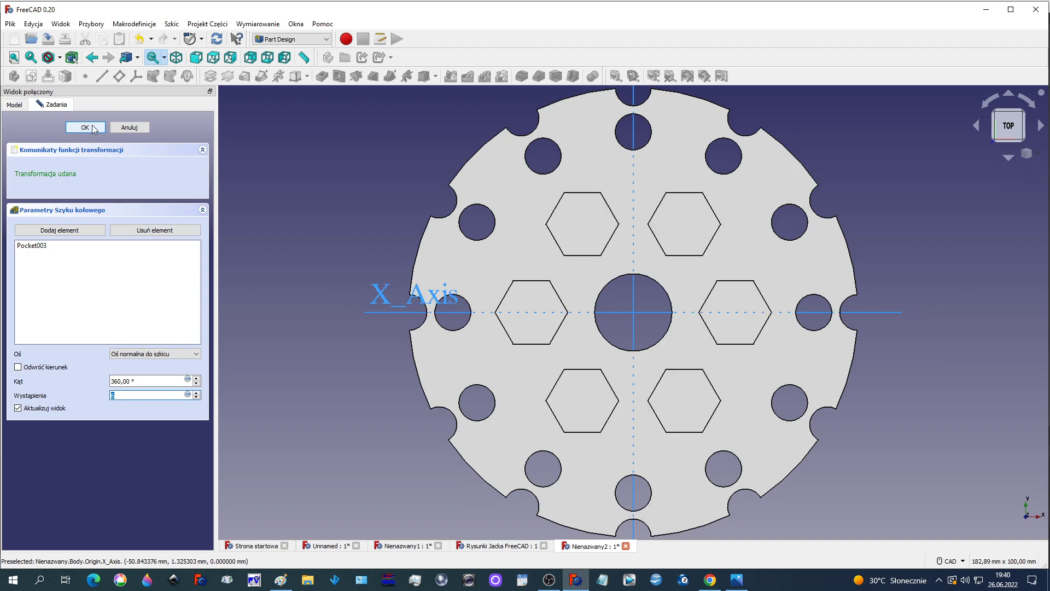
{"action": "left_click", "coordinate": [86, 128]}
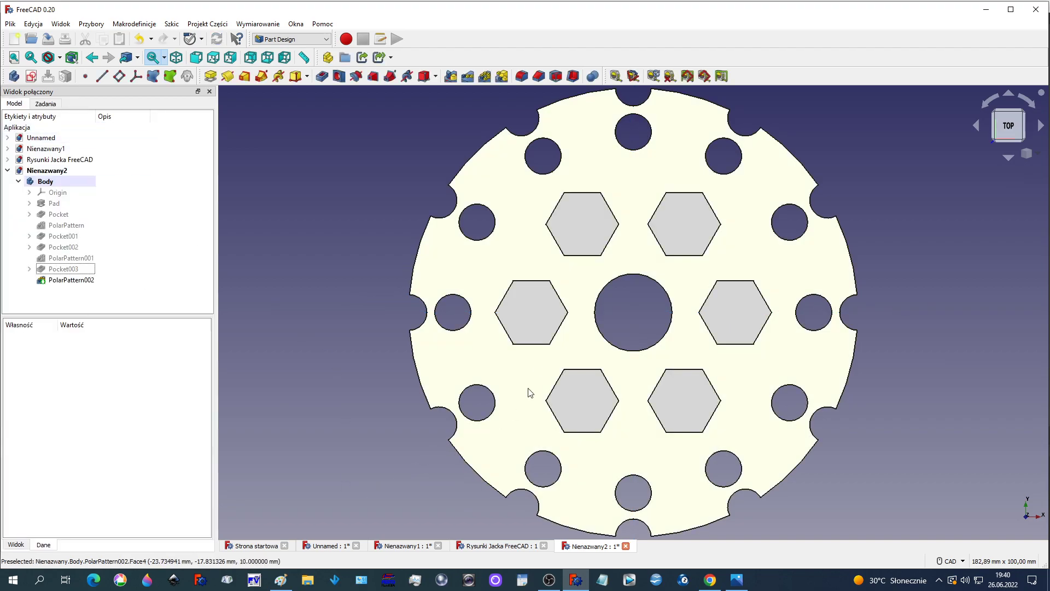
{"action": "left_click", "coordinate": [504, 368]}
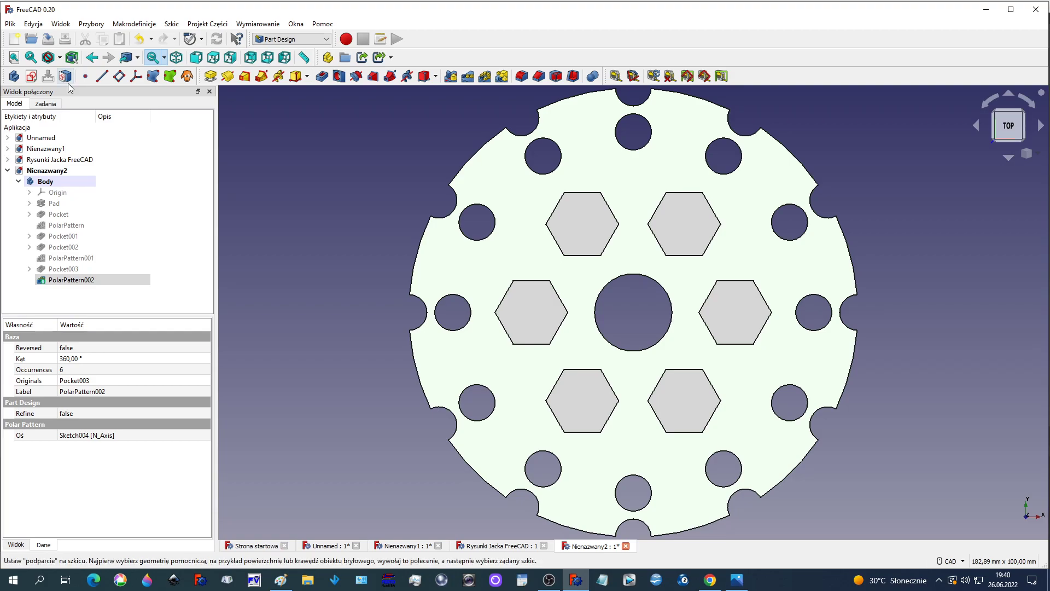
Sketch a circle of about 4 mm radius centred on the horizontal axis inside the left hexagon
{"action": "left_click", "coordinate": [33, 76]}
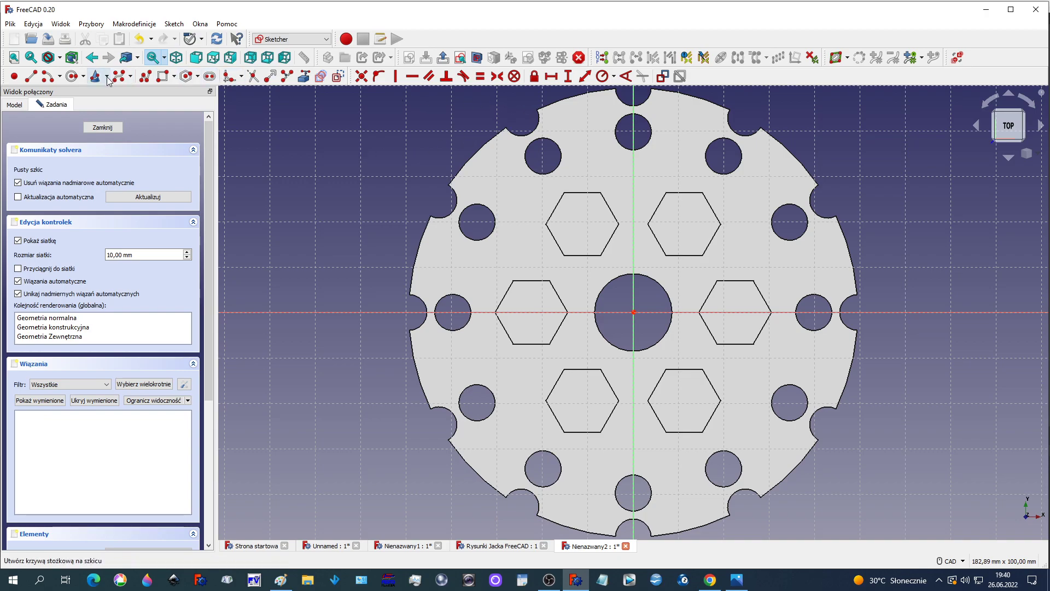
{"action": "left_click", "coordinate": [74, 77]}
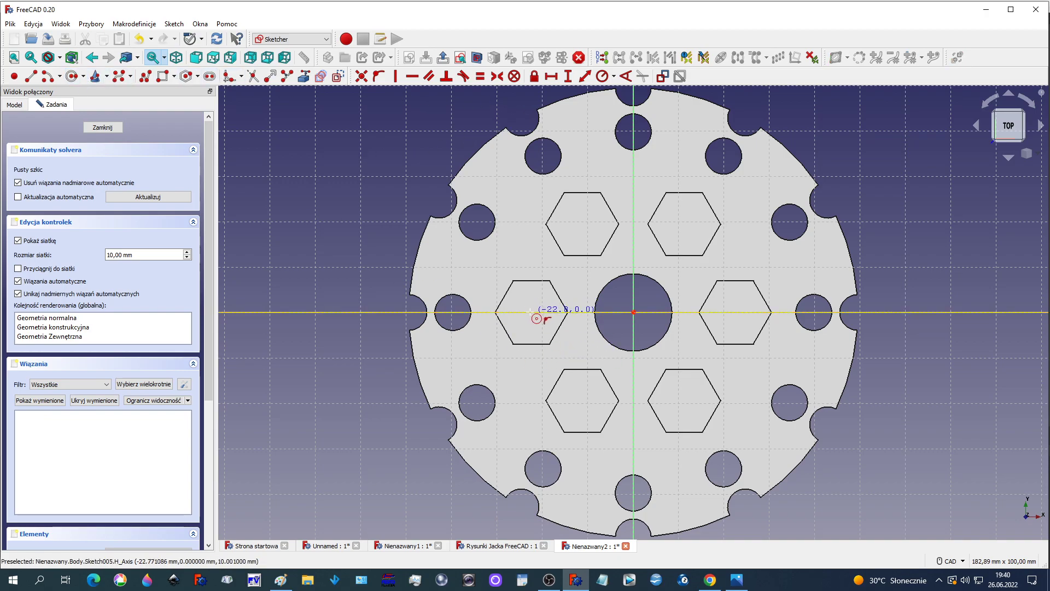
{"action": "left_click", "coordinate": [529, 312]}
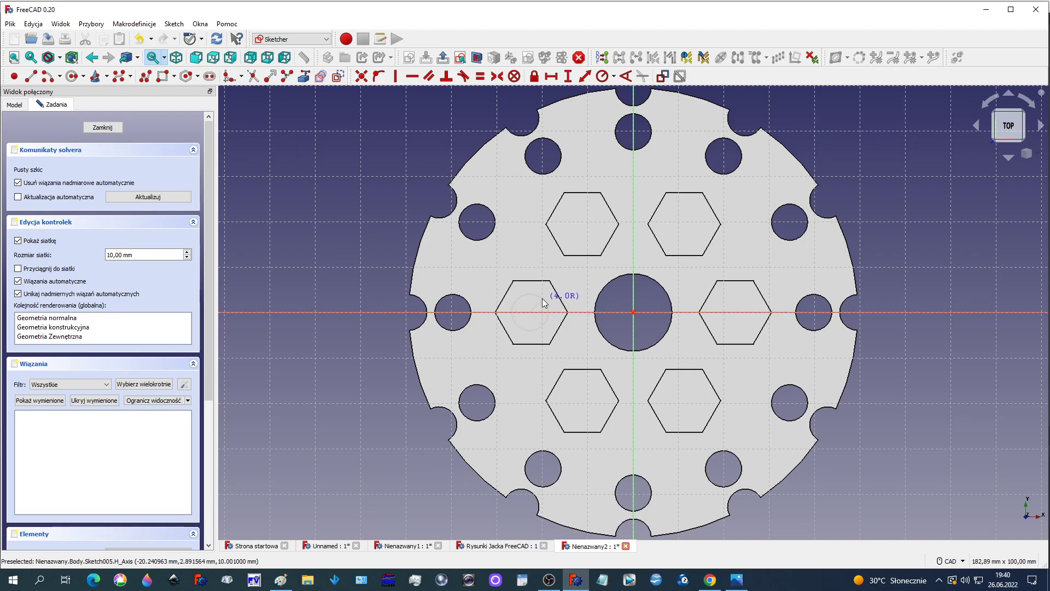
{"action": "left_click", "coordinate": [543, 299]}
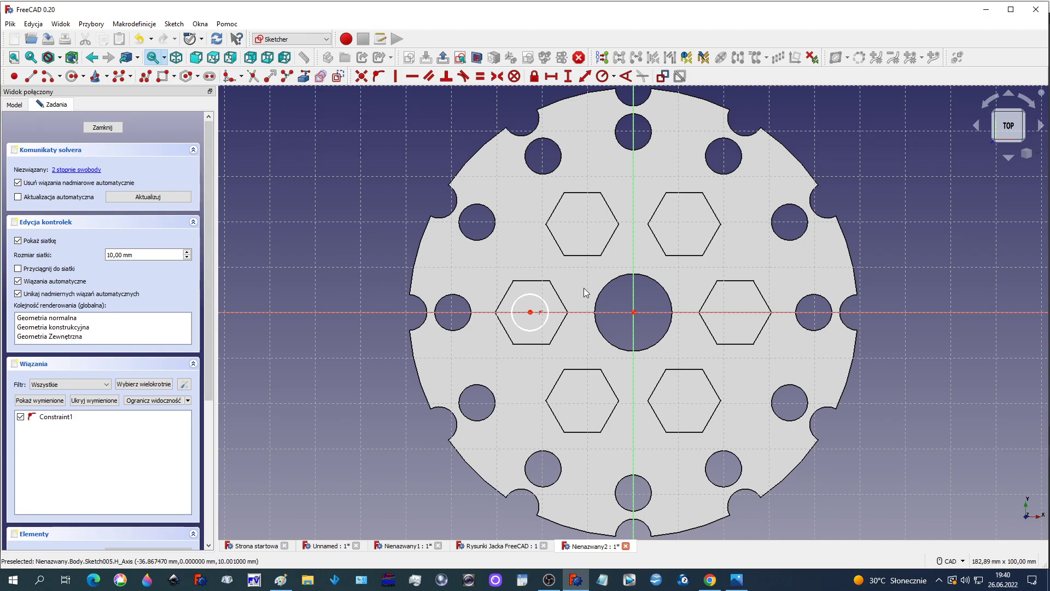
{"action": "left_click", "coordinate": [114, 128]}
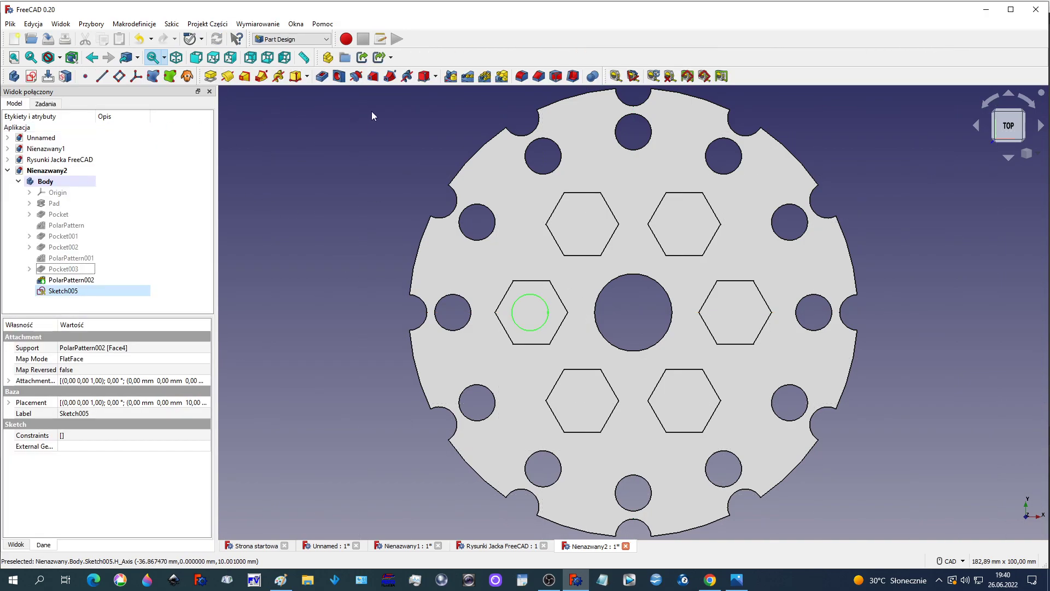
Pocket the circle sketch Through all to cut a hole through one hexagonal recess
{"action": "left_click", "coordinate": [323, 76]}
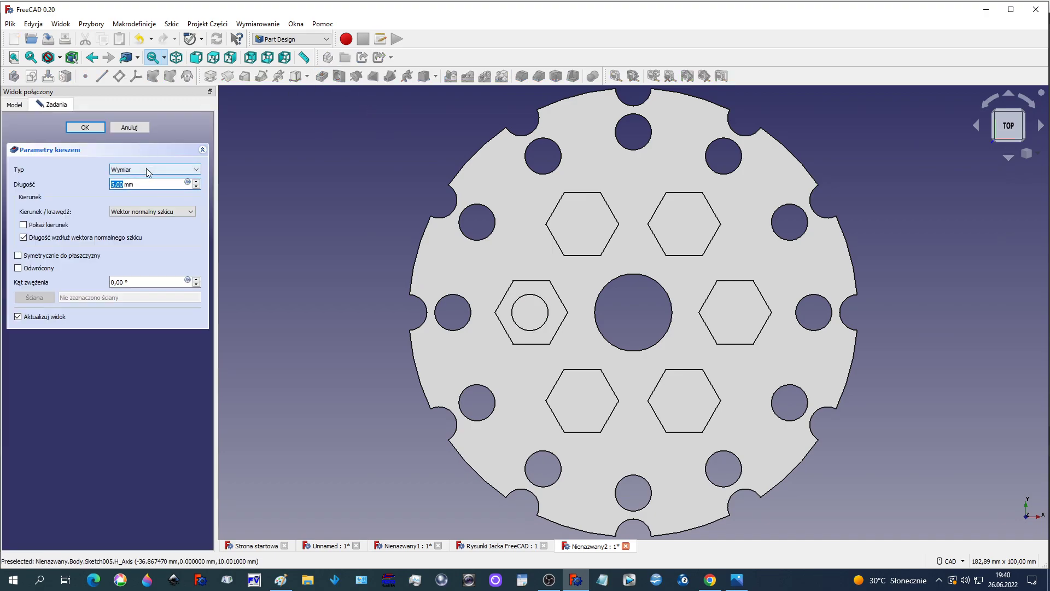
{"action": "left_click", "coordinate": [146, 168]}
{"action": "left_click", "coordinate": [141, 188]}
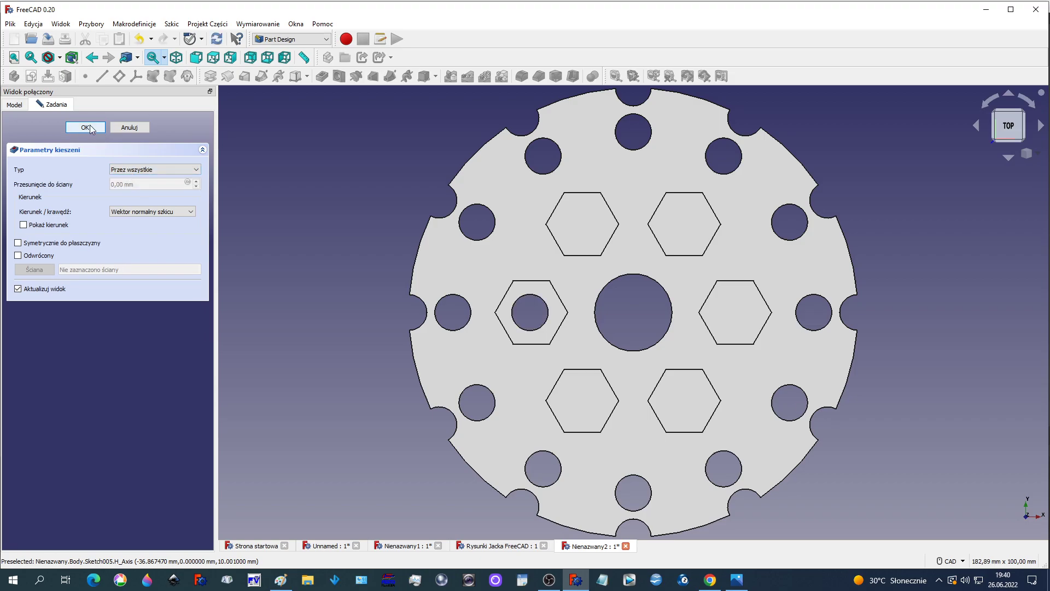
{"action": "left_click", "coordinate": [88, 127]}
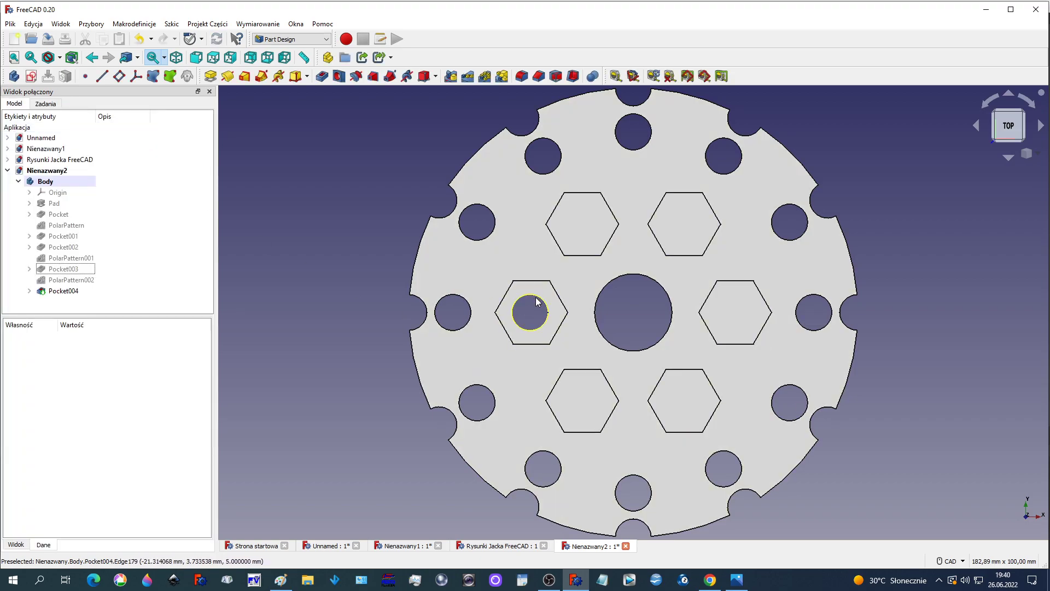
Polar-pattern the through-hole with more occurrences so all six hexagonal recesses get one
{"action": "left_click", "coordinate": [536, 301]}
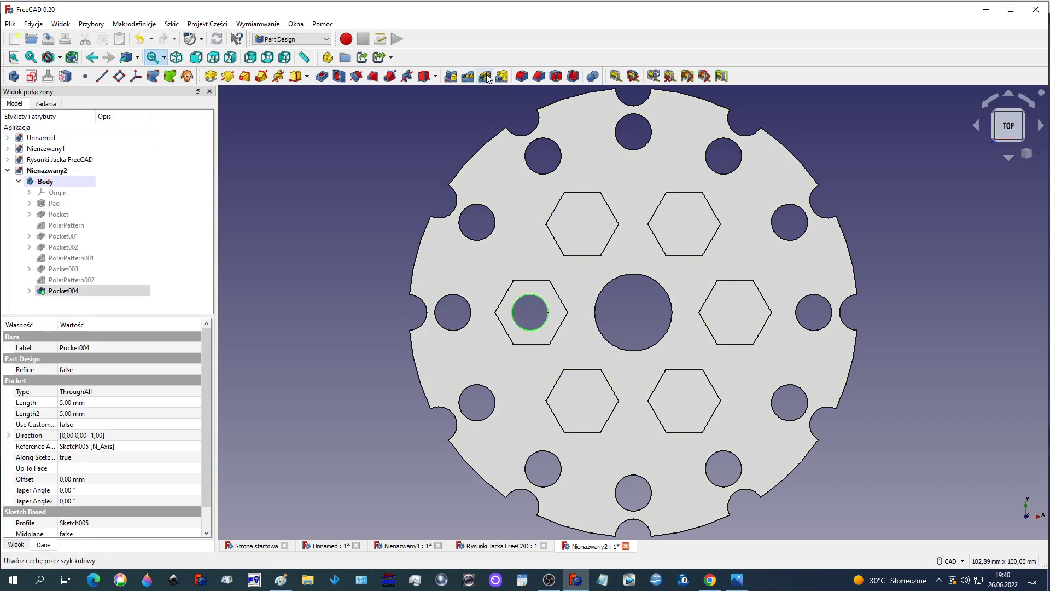
{"action": "left_click", "coordinate": [485, 77]}
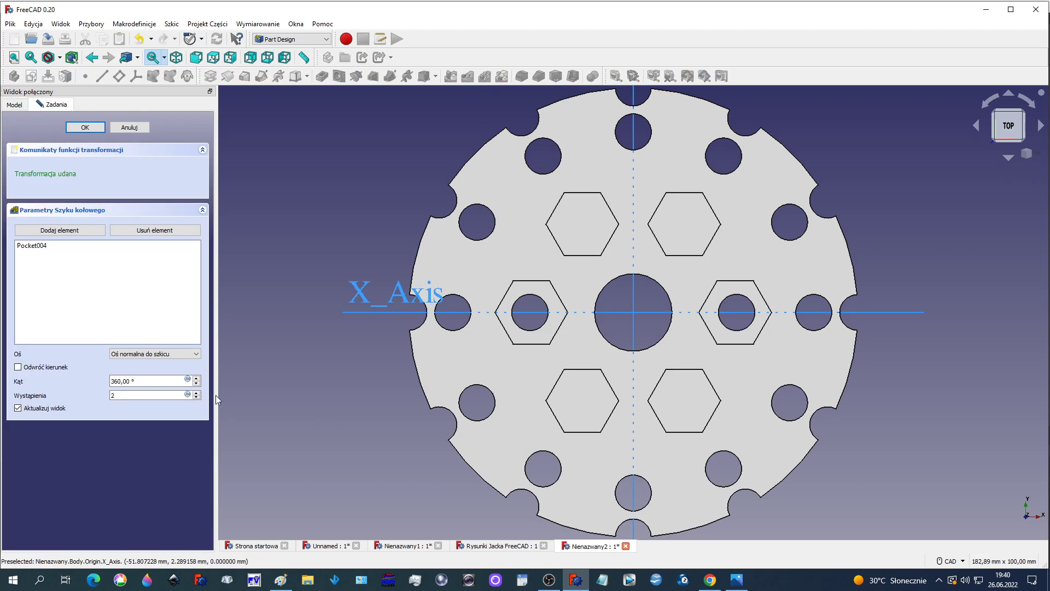
{"action": "left_click", "coordinate": [196, 393]}
{"action": "left_click", "coordinate": [195, 392]}
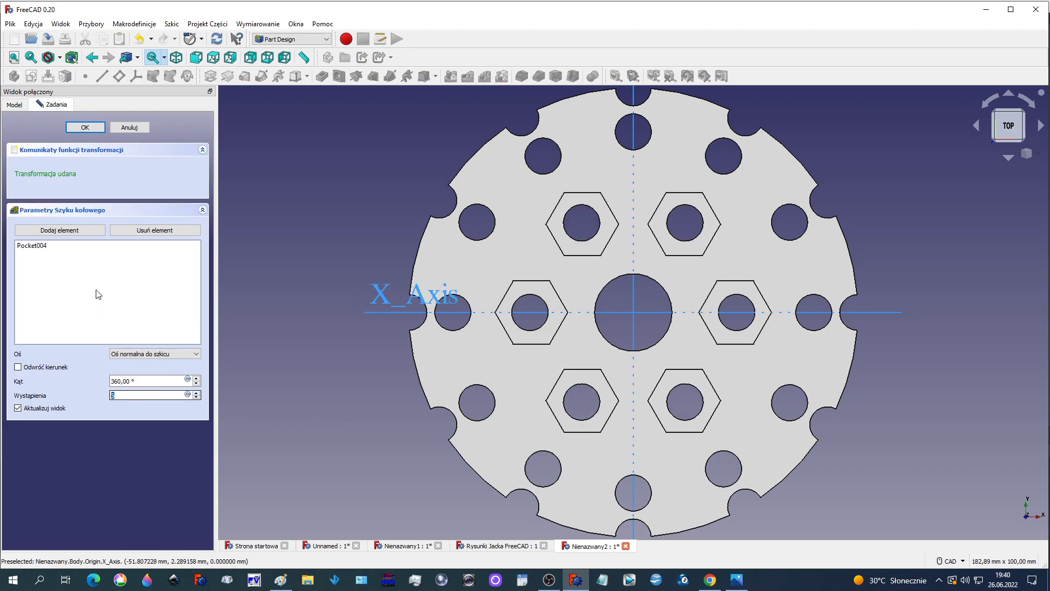
{"action": "left_click", "coordinate": [87, 128]}
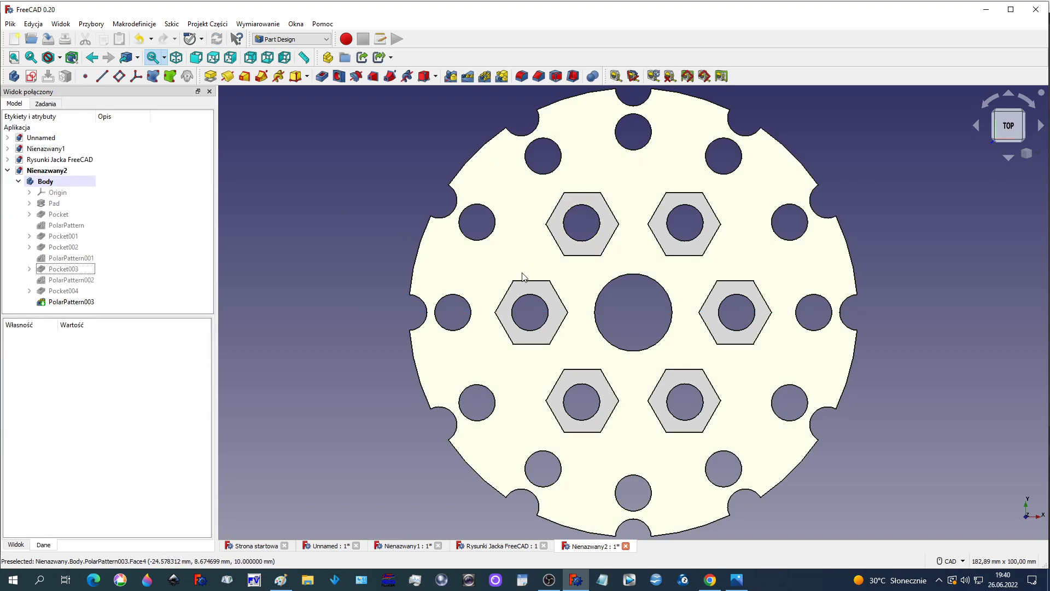
{"action": "scroll", "coordinate": [522, 276], "scroll_direction": "down", "scroll_amount": 1}
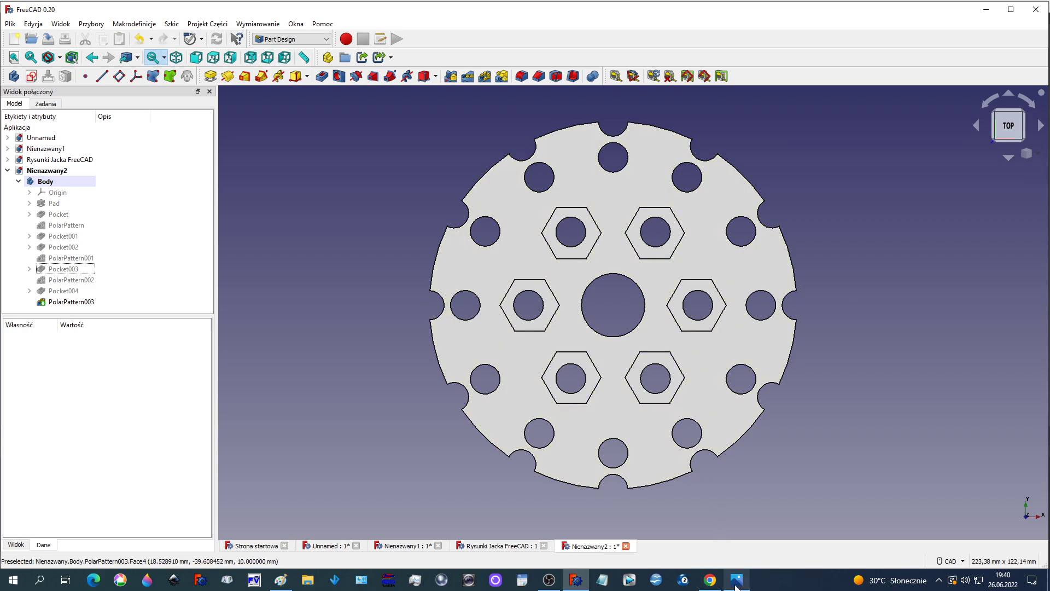
{"action": "mouse_move", "coordinate": [736, 580]}
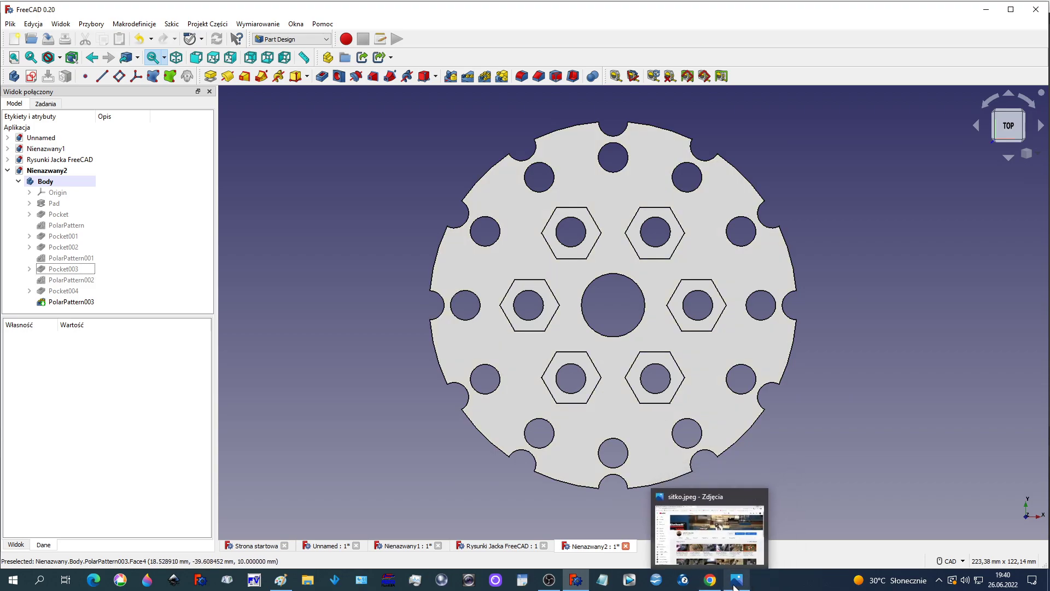
{"action": "left_click", "coordinate": [740, 586]}
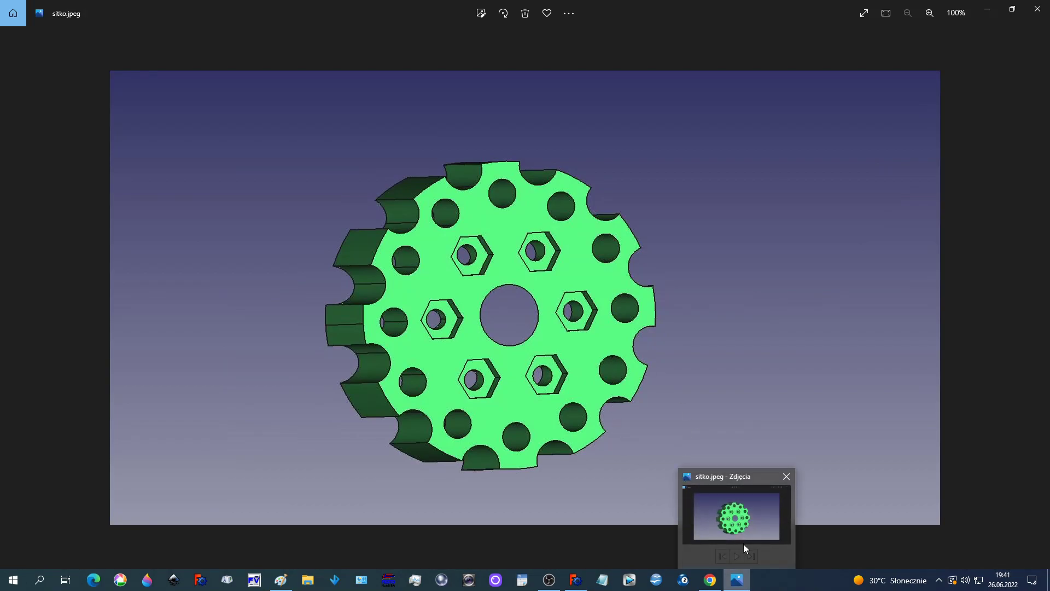
{"action": "left_click", "coordinate": [578, 584]}
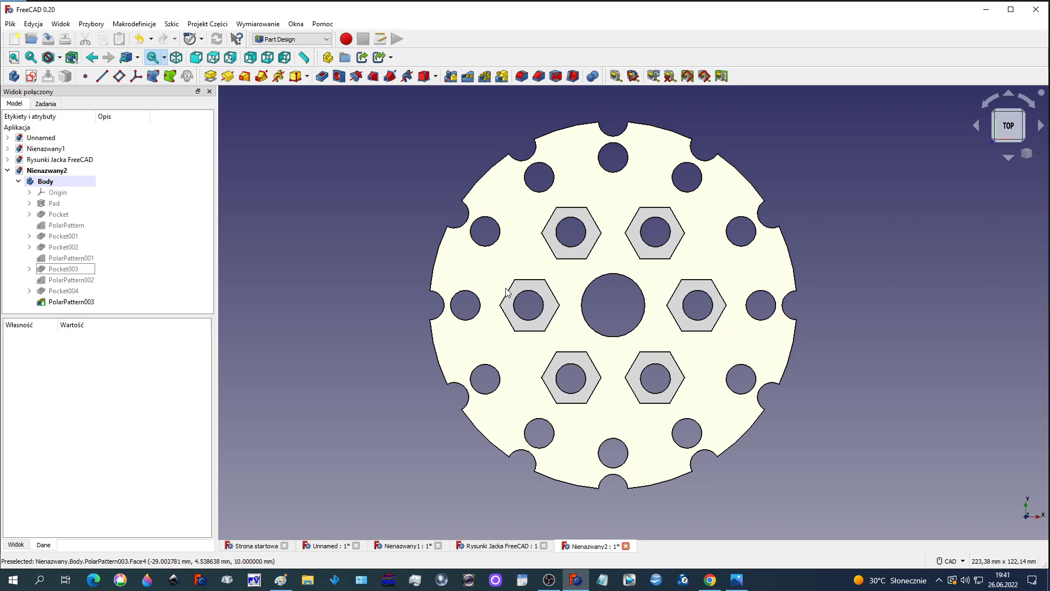
Select all body features and set their shape colour to lime green #55aa00 in display properties
{"action": "key", "text": "ctrl+a"}
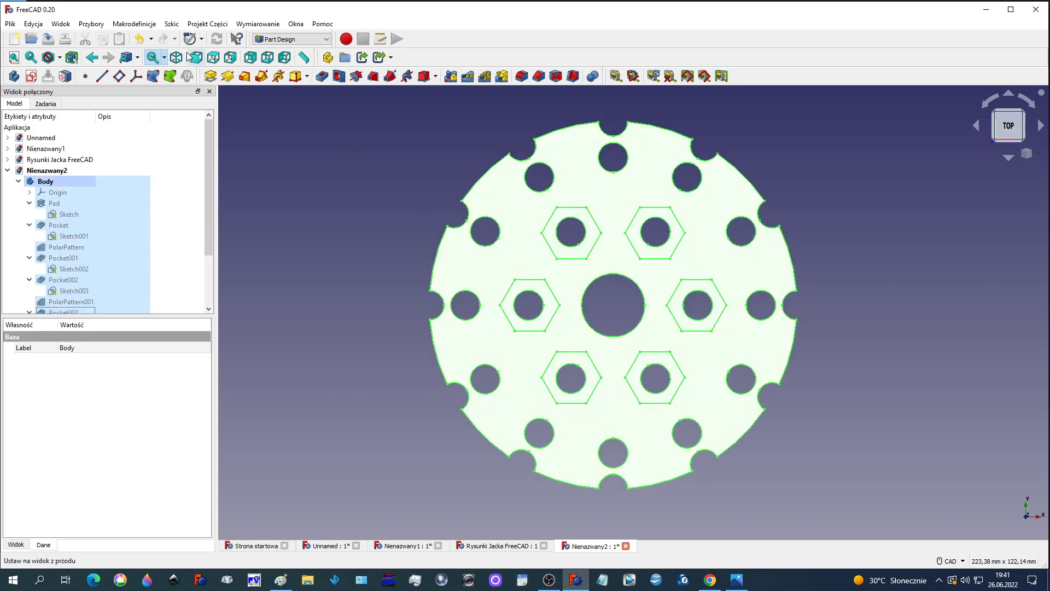
{"action": "left_click", "coordinate": [36, 25]}
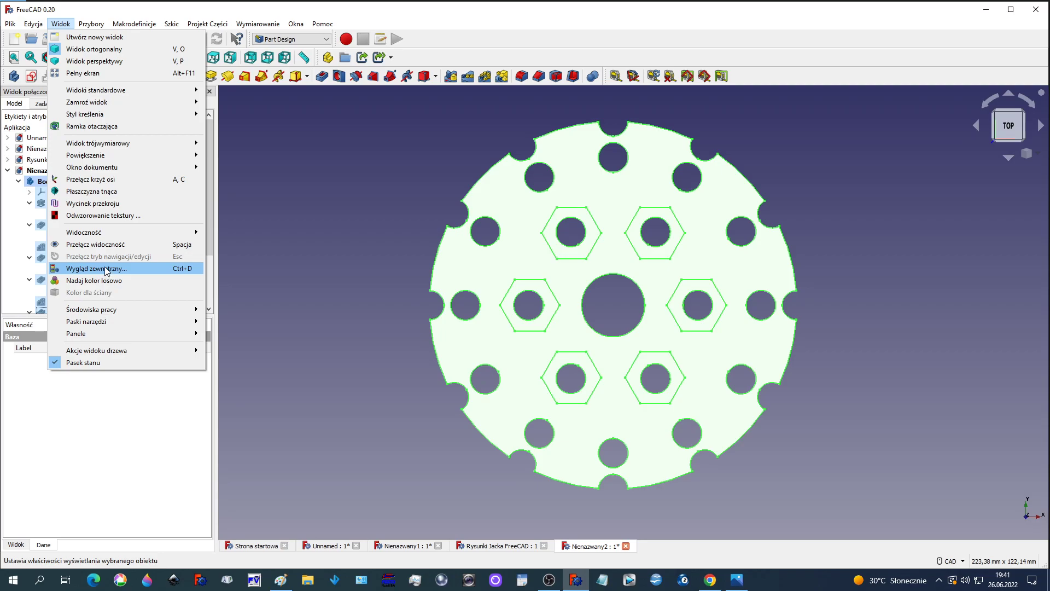
{"action": "left_click", "coordinate": [106, 269]}
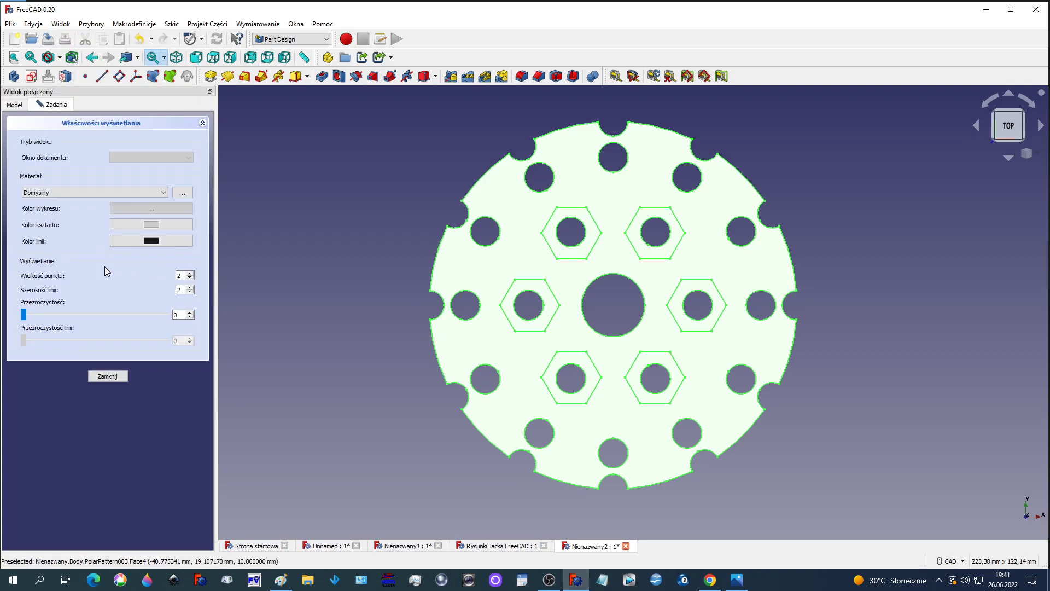
{"action": "left_click", "coordinate": [173, 227]}
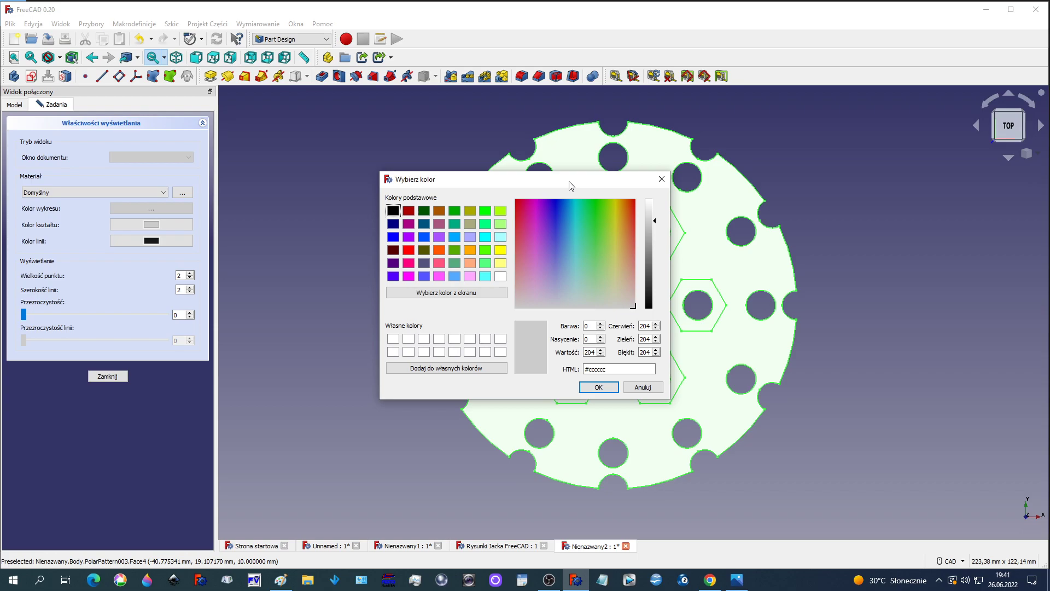
{"action": "left_click_drag", "start_coordinate": [571, 186], "coordinate": [433, 141]}
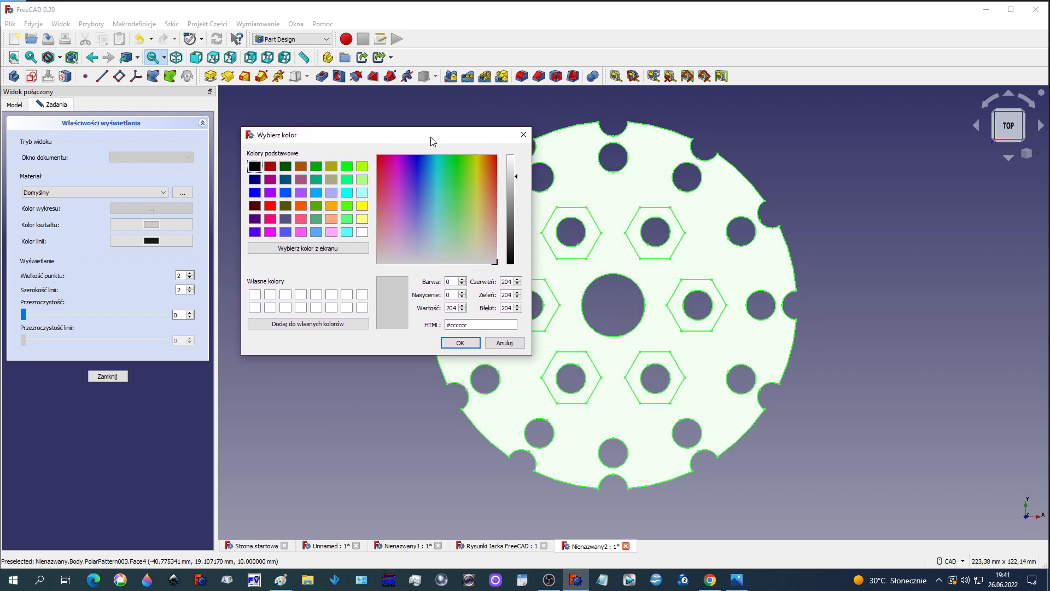
{"action": "left_click", "coordinate": [316, 167]}
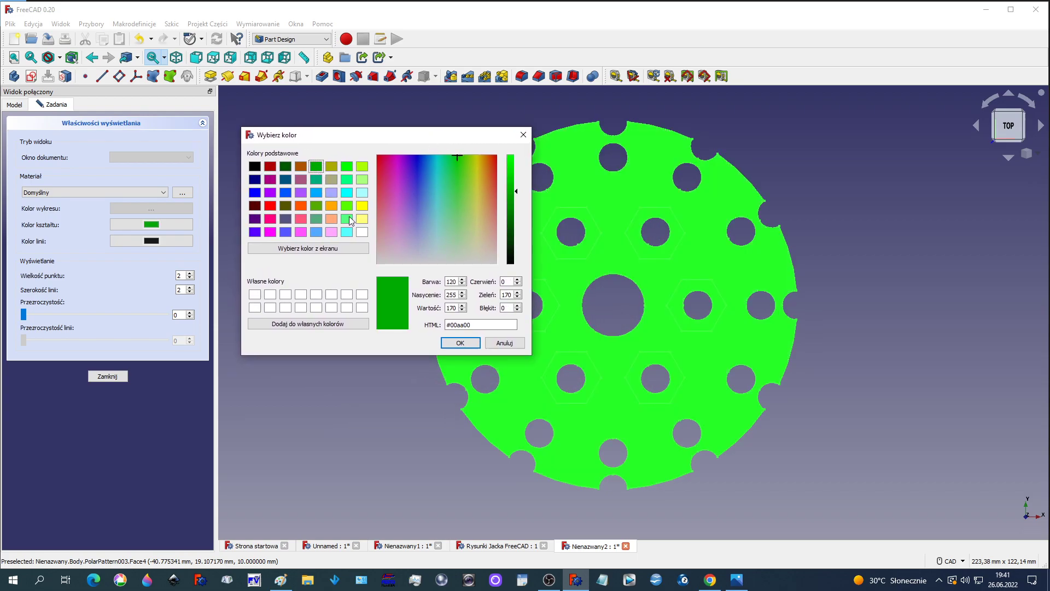
{"action": "left_click", "coordinate": [317, 206]}
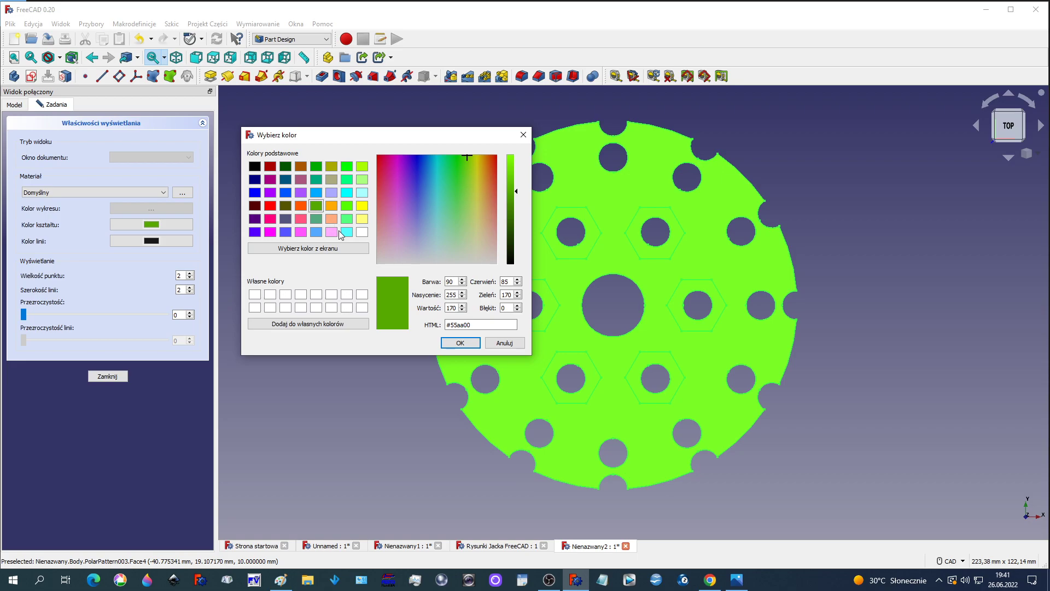
{"action": "left_click", "coordinate": [459, 342]}
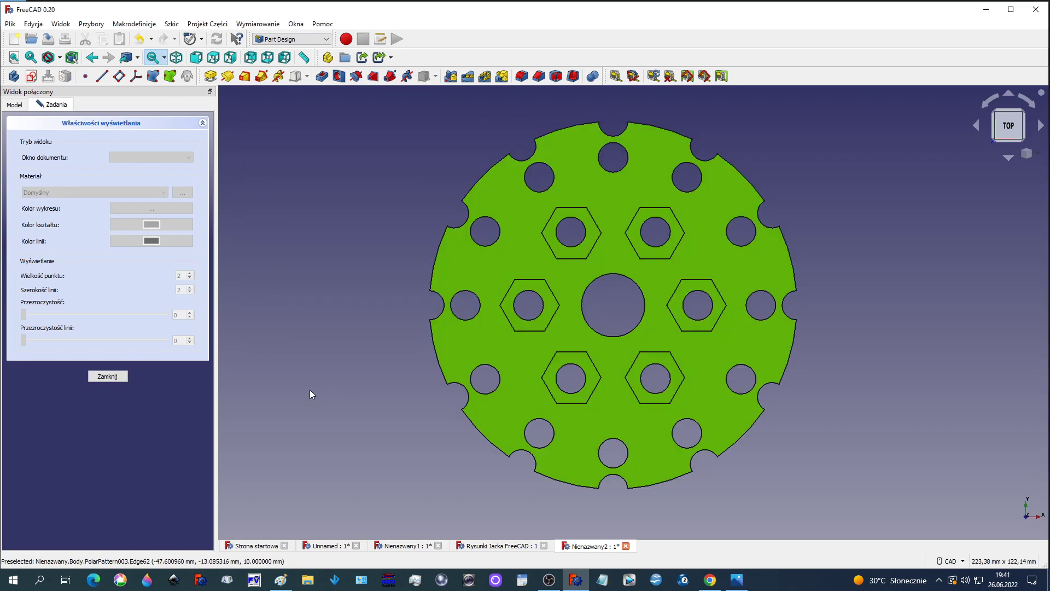
{"action": "right_click", "coordinate": [343, 274]}
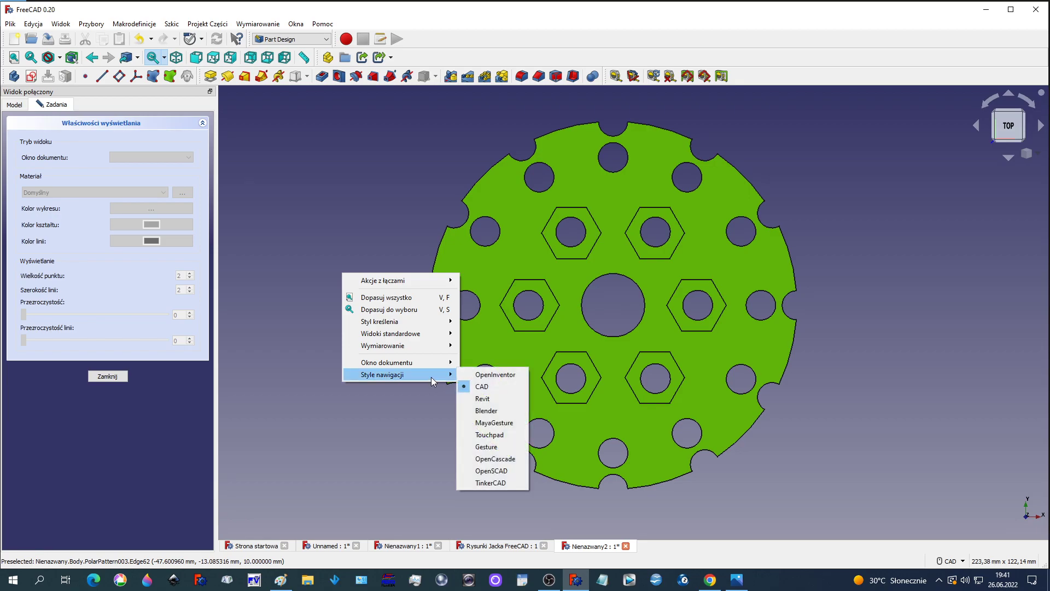
{"action": "mouse_move", "coordinate": [383, 374]}
{"action": "key", "text": "Escape"}
{"action": "key", "text": "Escape"}
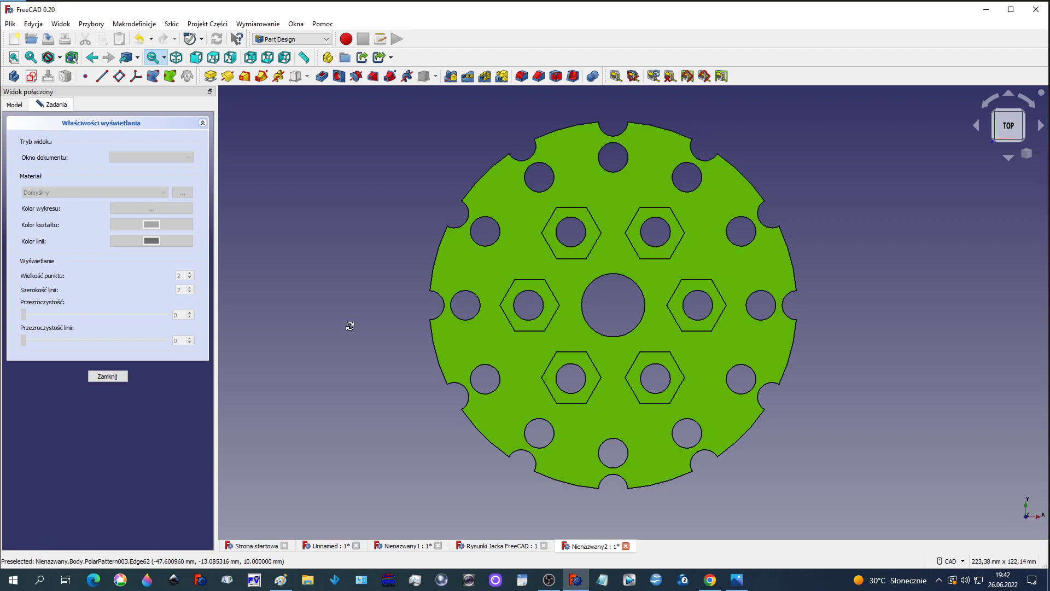
{"action": "mouse_move", "coordinate": [350, 326]}
{"action": "middle_mouse_down"}
{"action": "mouse_move", "coordinate": [537, 254]}
{"action": "mouse_move", "coordinate": [410, 246]}
{"action": "mouse_move", "coordinate": [534, 351]}
{"action": "mouse_move", "coordinate": [549, 293]}
{"action": "mouse_move", "coordinate": [344, 251]}
{"action": "mouse_move", "coordinate": [359, 277]}
{"action": "mouse_move", "coordinate": [422, 226]}
{"action": "mouse_move", "coordinate": [481, 276]}
{"action": "middle_mouse_up"}
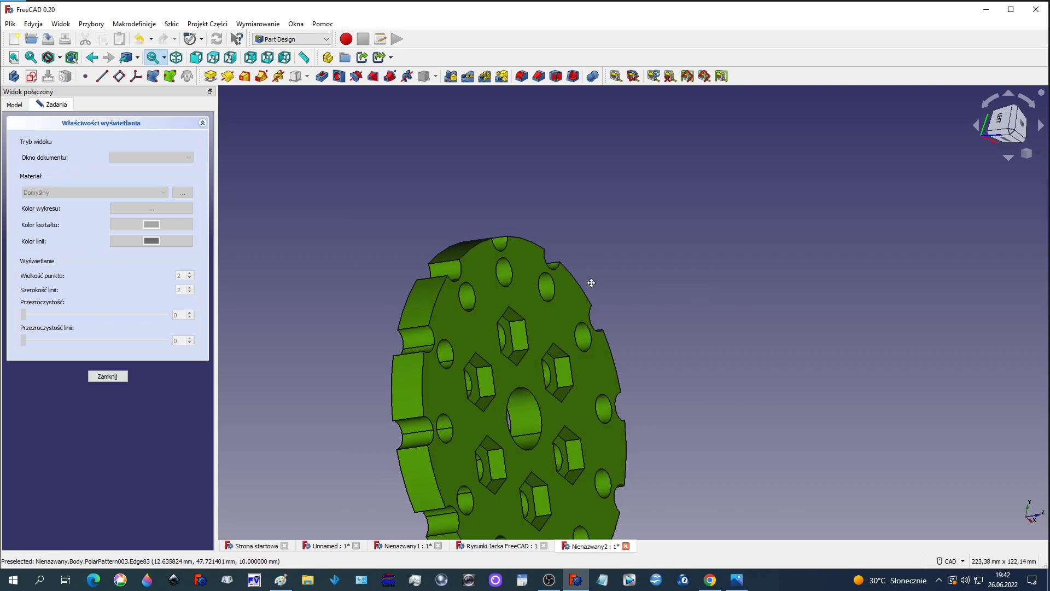
{"action": "mouse_move", "coordinate": [590, 282]}
{"action": "middle_mouse_down"}
{"action": "mouse_move", "coordinate": [731, 173]}
{"action": "mouse_move", "coordinate": [795, 141]}
{"action": "mouse_move", "coordinate": [792, 153]}
{"action": "middle_mouse_up"}
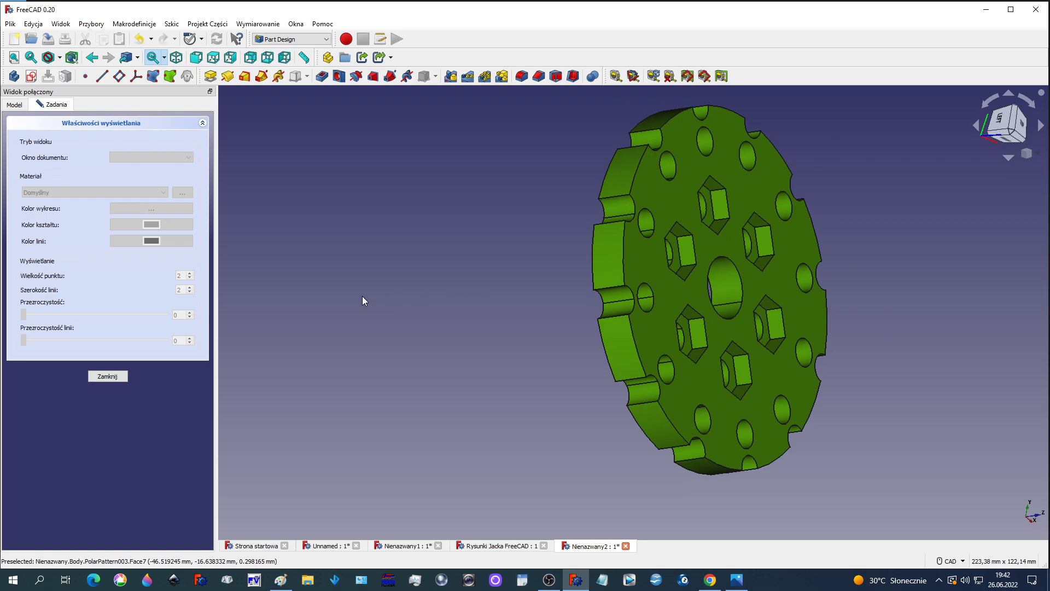
{"action": "middle_click_drag", "start_coordinate": [316, 308], "coordinate": [244, 319]}
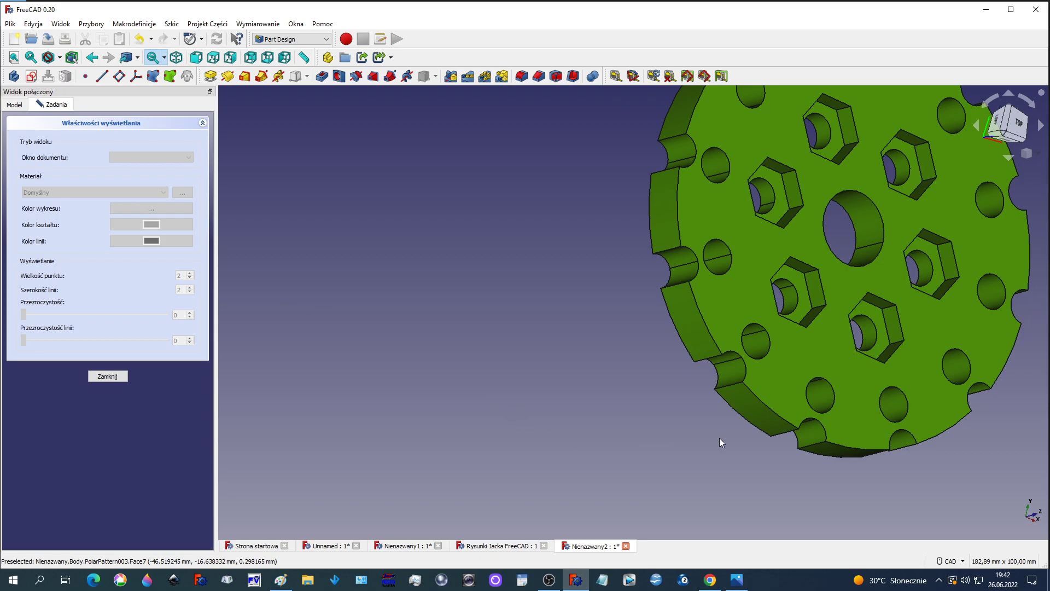
{"action": "scroll", "coordinate": [958, 430], "scroll_direction": "down", "scroll_amount": 2}
{"action": "scroll", "coordinate": [954, 363], "scroll_direction": "down", "scroll_amount": 1}
{"action": "scroll", "coordinate": [952, 363], "scroll_direction": "down", "scroll_amount": 2}
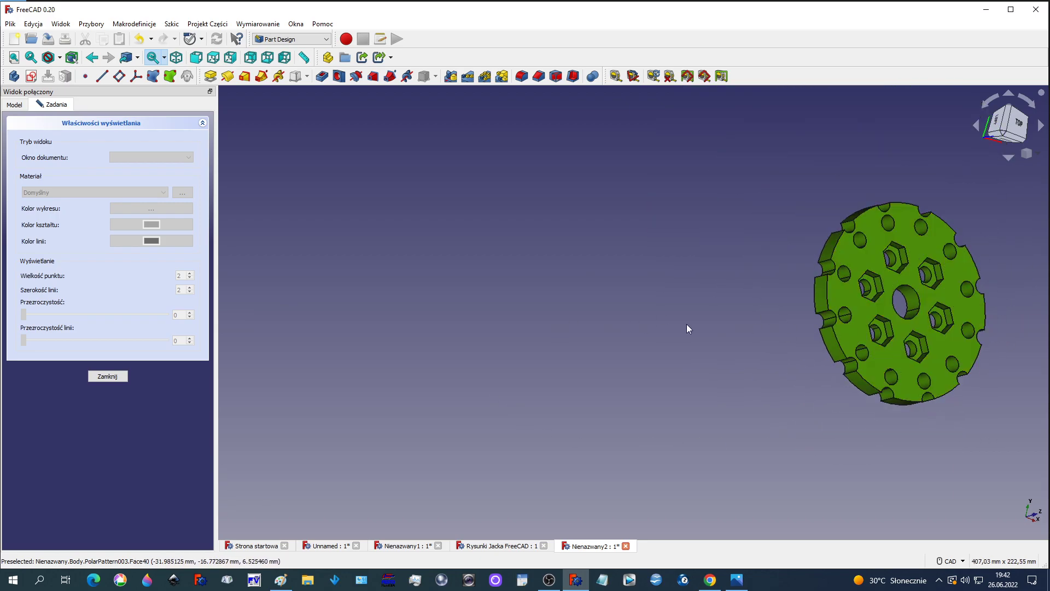
{"action": "middle_click_drag", "start_coordinate": [687, 323], "coordinate": [335, 294]}
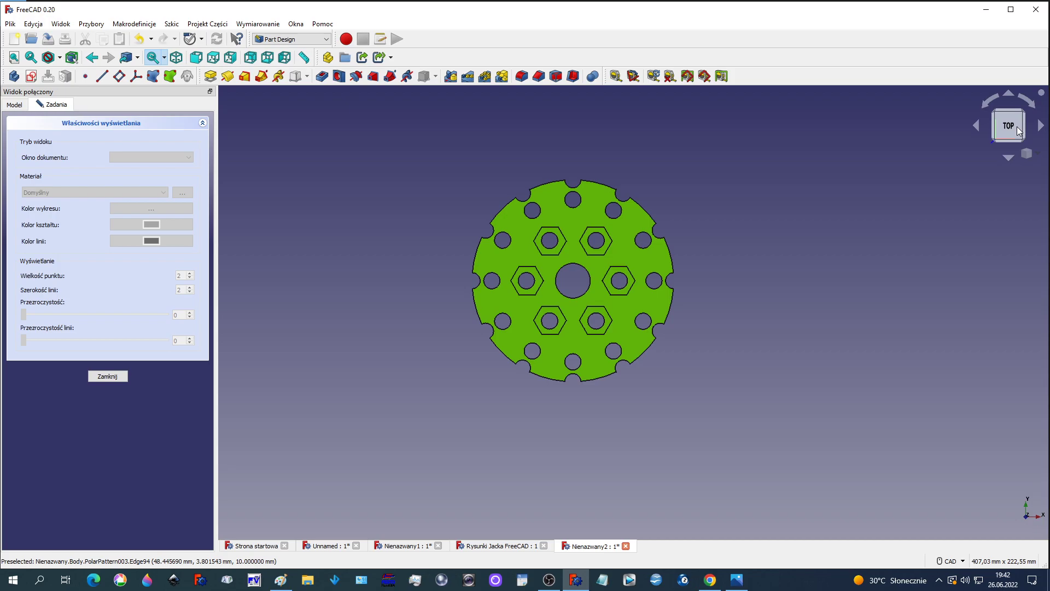
Inspect the disc from rear, angled and underside views, return to top, and close display settings
{"action": "left_click", "coordinate": [1009, 158]}
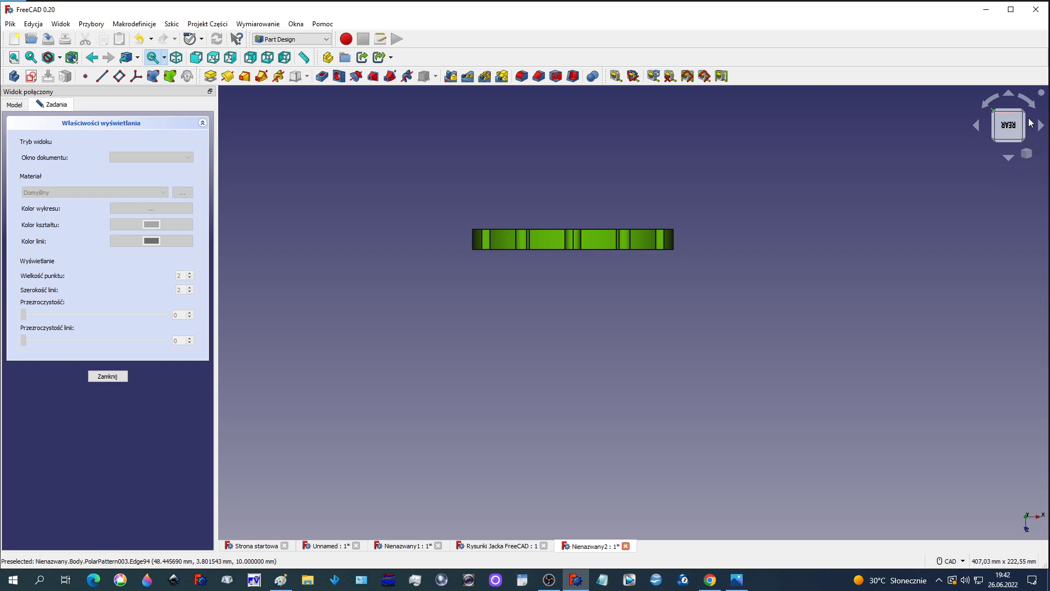
{"action": "left_click", "coordinate": [1009, 92]}
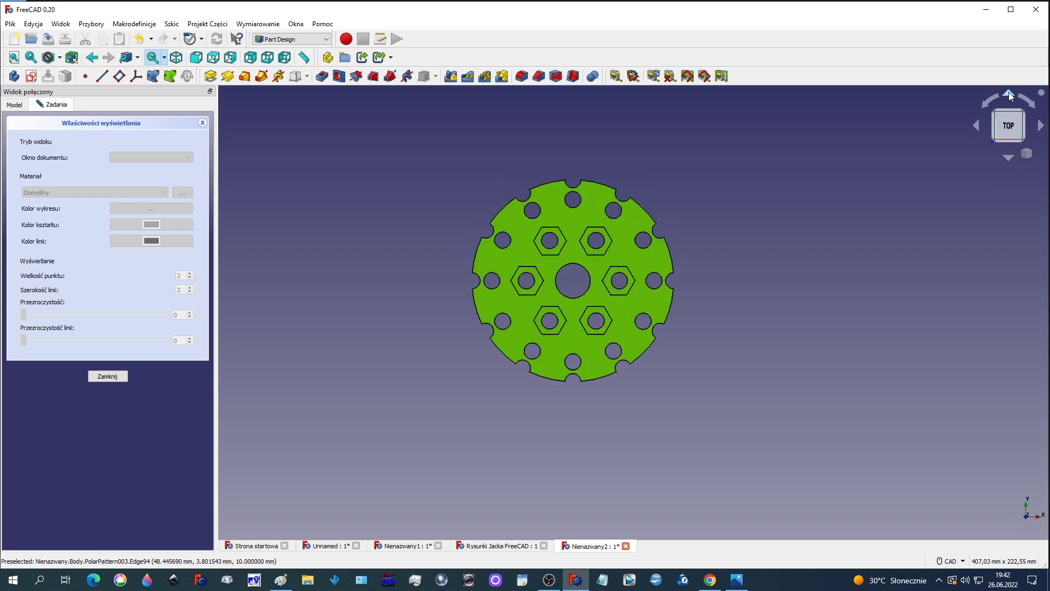
{"action": "left_click", "coordinate": [1041, 127]}
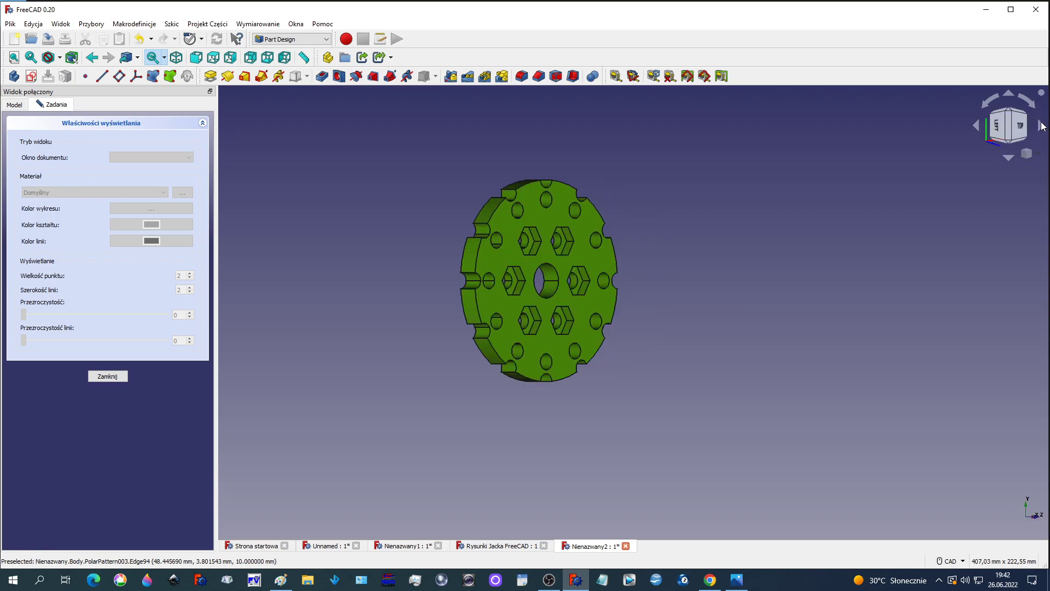
{"action": "left_click", "coordinate": [1040, 127]}
{"action": "left_click", "coordinate": [1040, 127]}
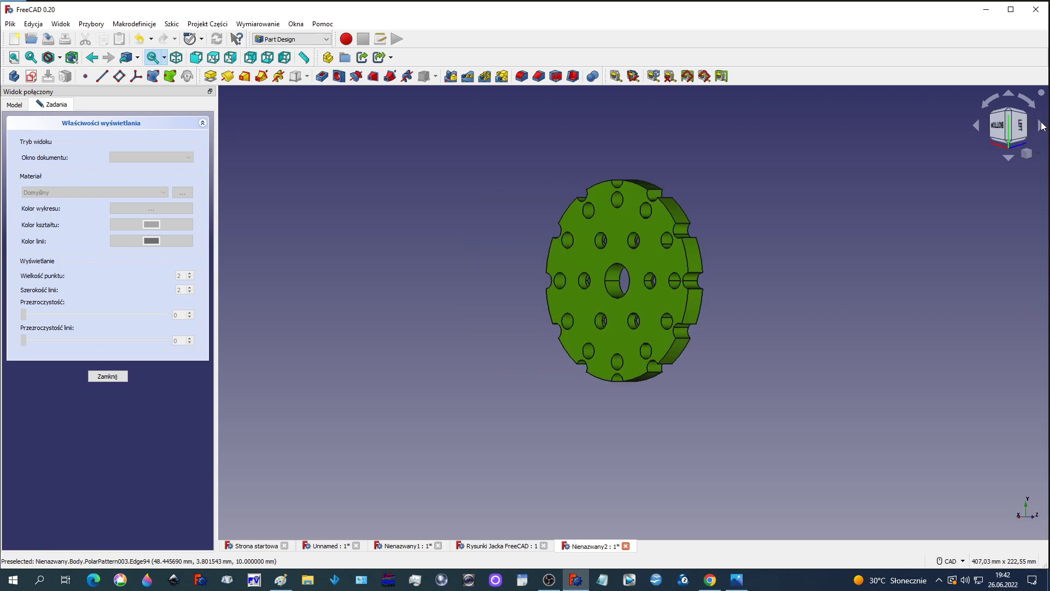
{"action": "left_click", "coordinate": [1041, 127]}
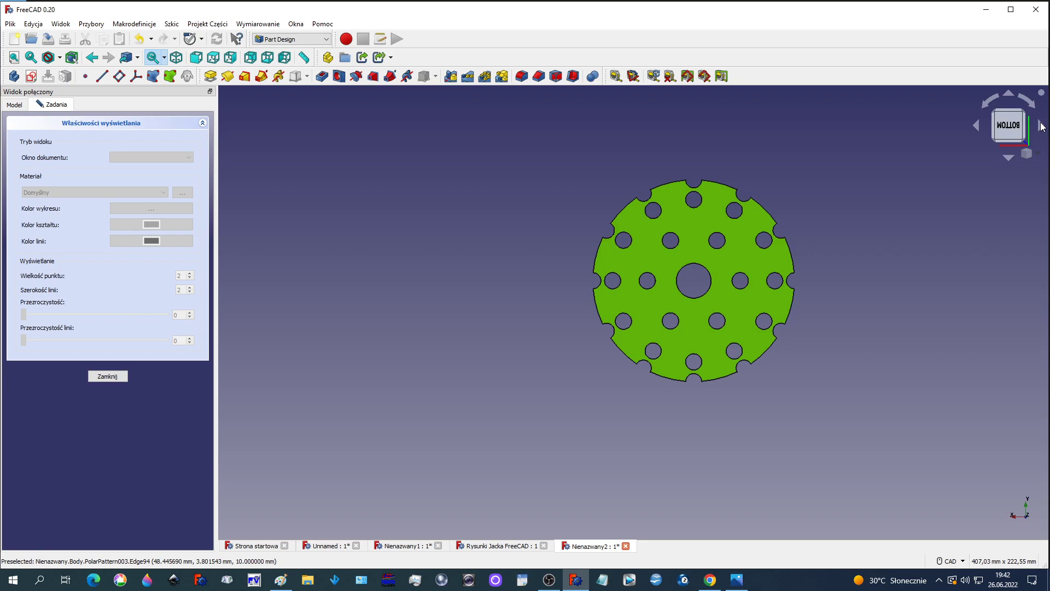
{"action": "left_click", "coordinate": [1041, 127]}
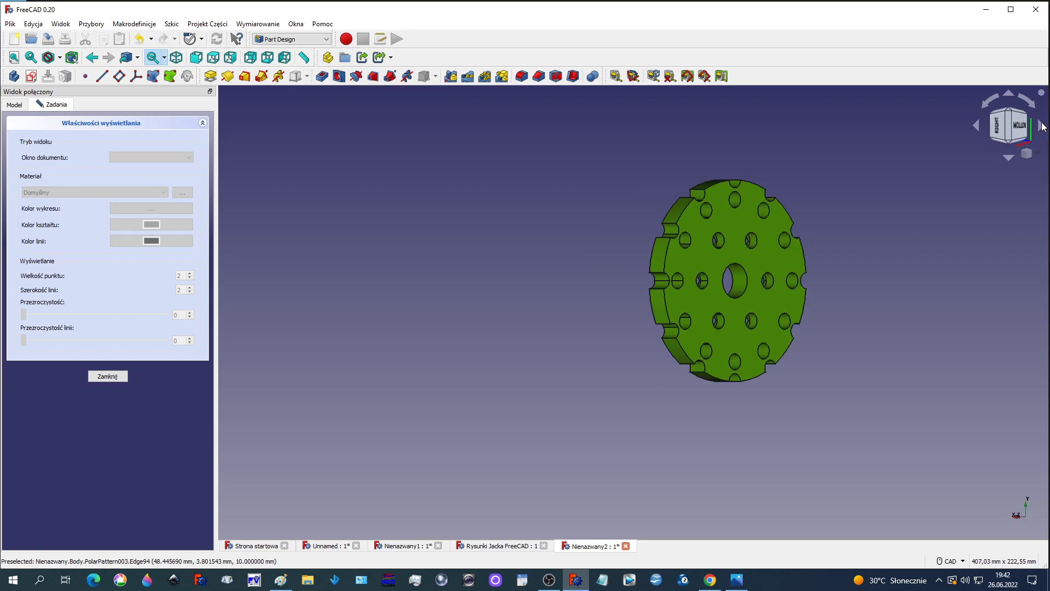
{"action": "left_click", "coordinate": [1040, 127]}
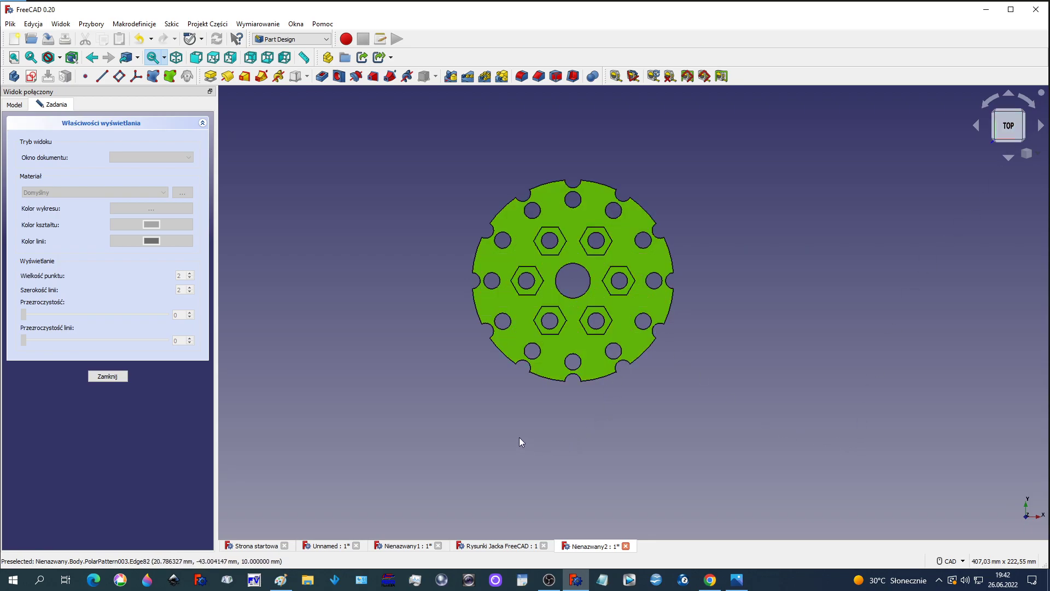
{"action": "left_click", "coordinate": [107, 377]}
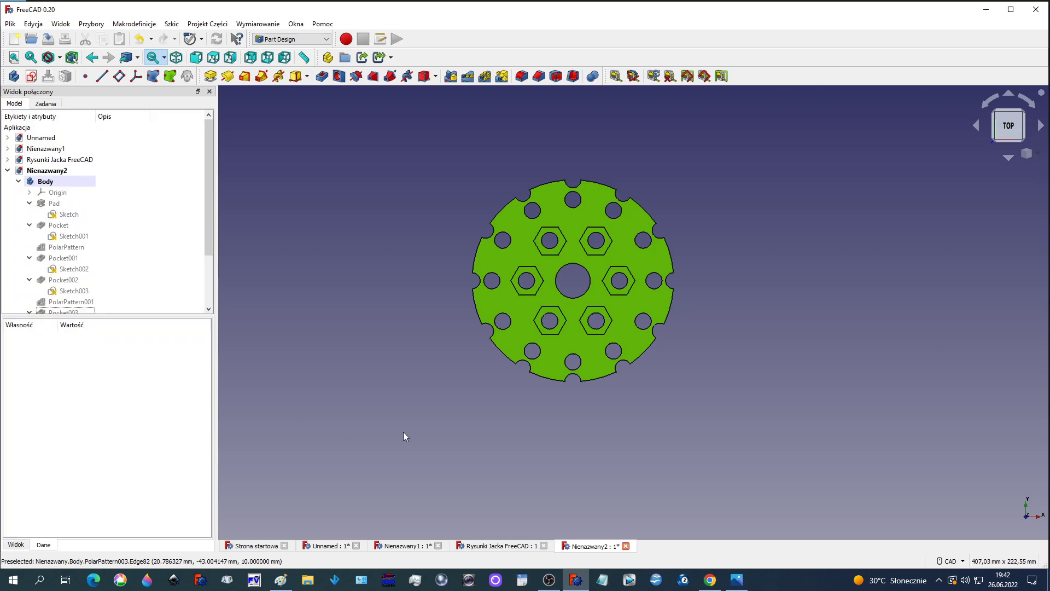